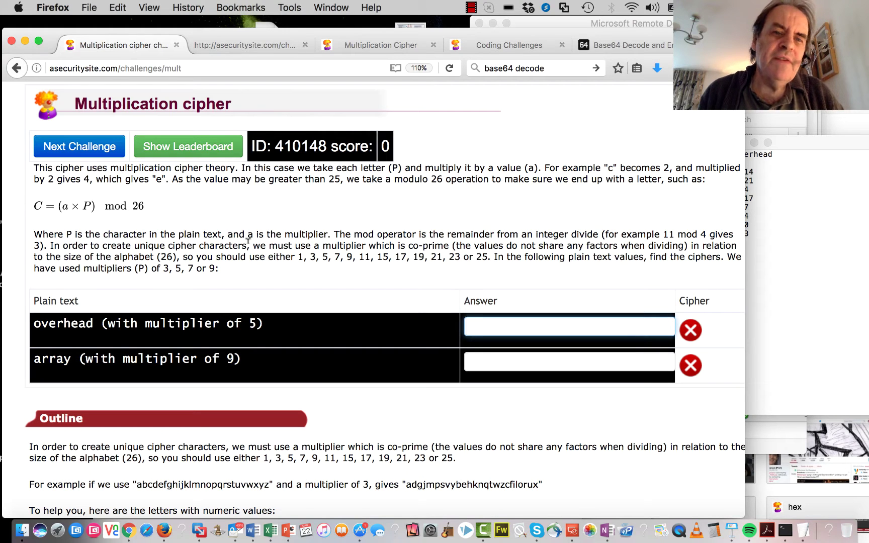
Review the overhead challenge, letter table and allowed multipliers, then select the overhead answer field.
{"action": "scroll", "coordinate": [292, 310], "scroll_direction": "down", "scroll_amount": 10}
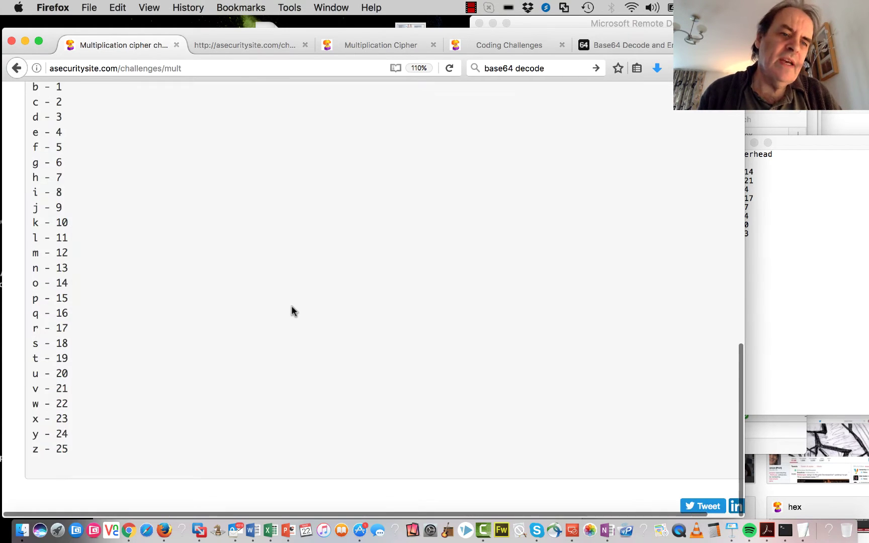
{"action": "scroll", "coordinate": [291, 311], "scroll_direction": "up", "scroll_amount": 3}
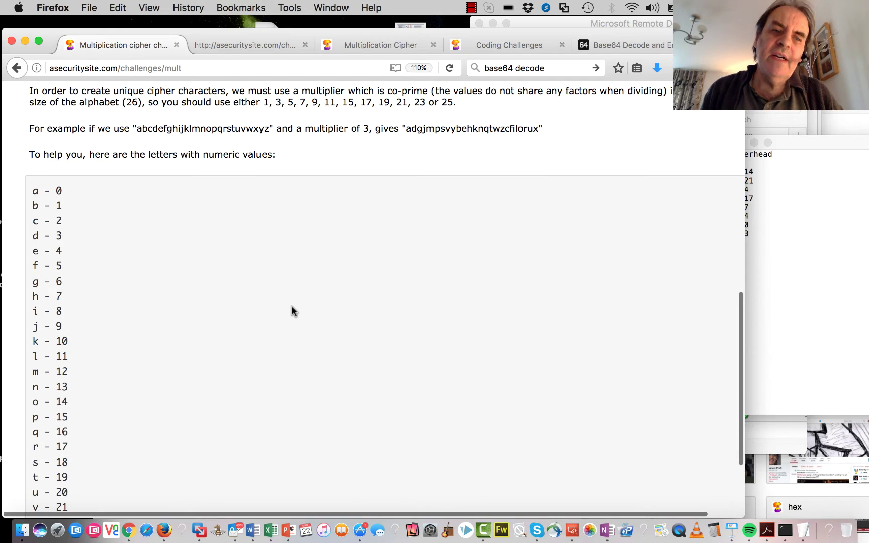
{"action": "scroll", "coordinate": [293, 307], "scroll_direction": "up", "scroll_amount": 4}
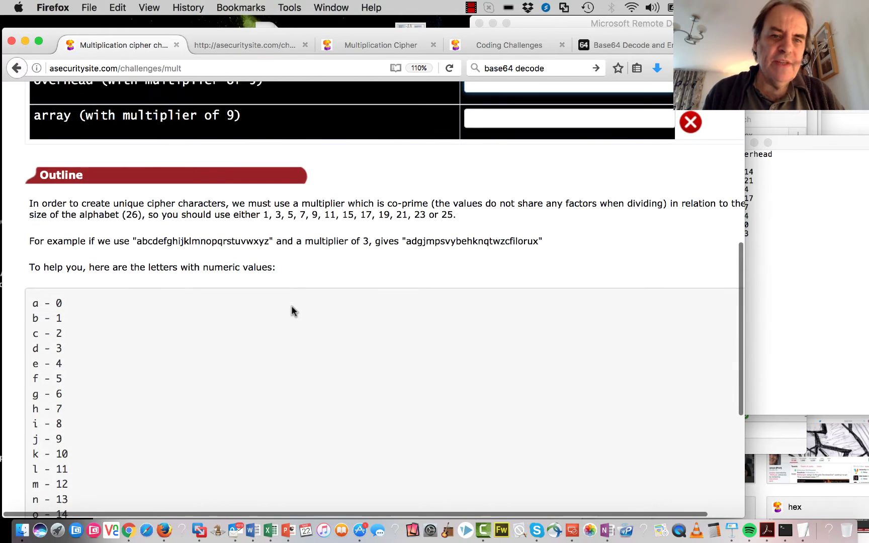
{"action": "scroll", "coordinate": [292, 311], "scroll_direction": "up", "scroll_amount": 9}
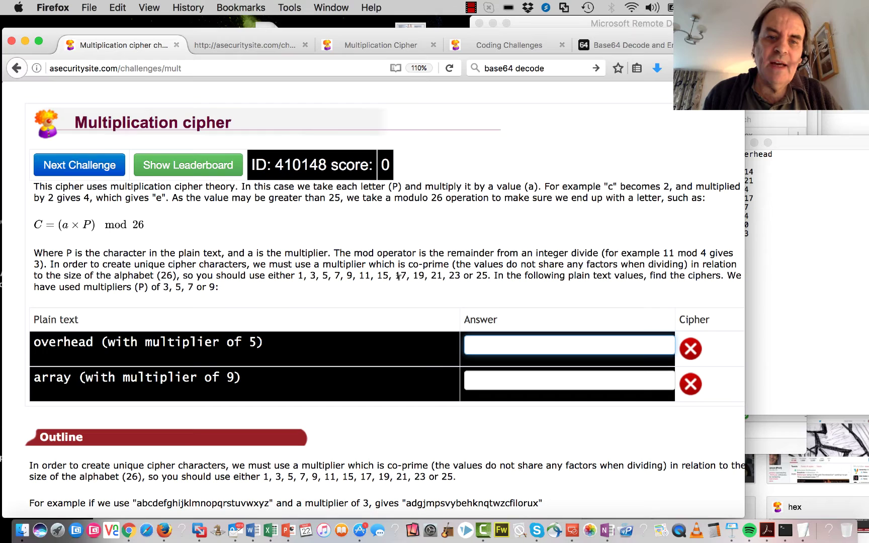
{"action": "left_click_drag", "start_coordinate": [490, 275], "coordinate": [291, 275]}
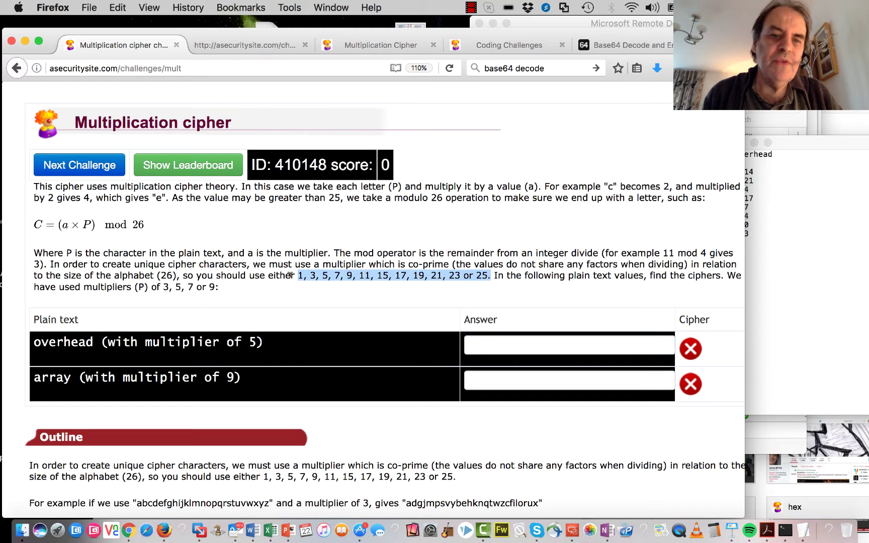
{"action": "left_click", "coordinate": [298, 291]}
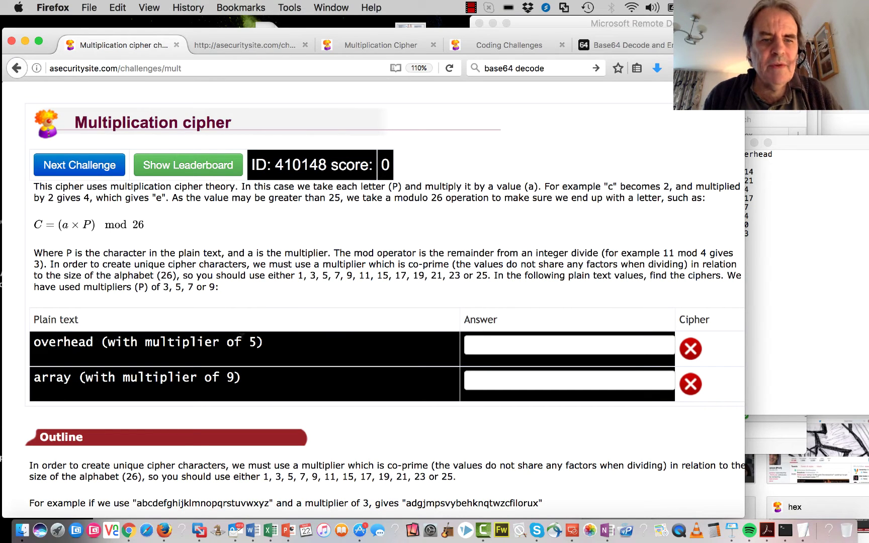
{"action": "left_click", "coordinate": [524, 345]}
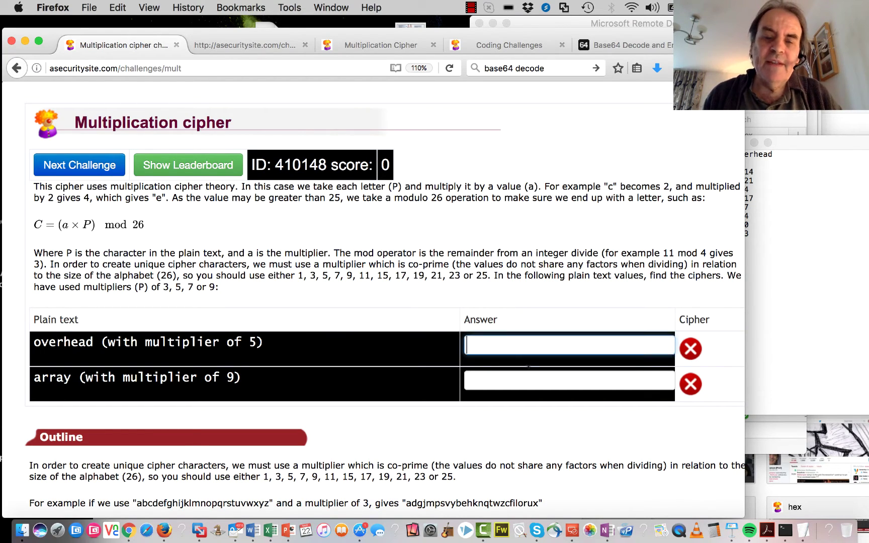
Move the notes window over the page and add 'x 5 mod 26' after o 14.
{"action": "left_click", "coordinate": [819, 149]}
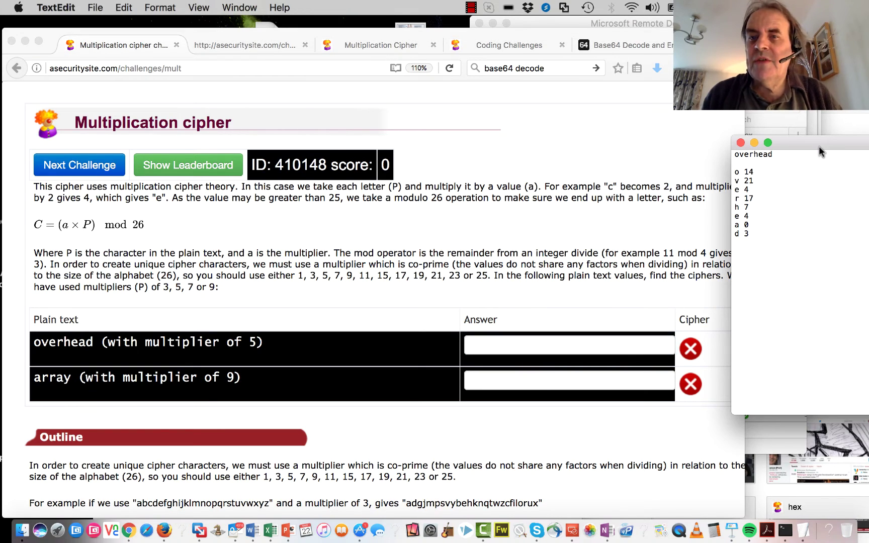
{"action": "left_click_drag", "start_coordinate": [819, 147], "coordinate": [658, 184]}
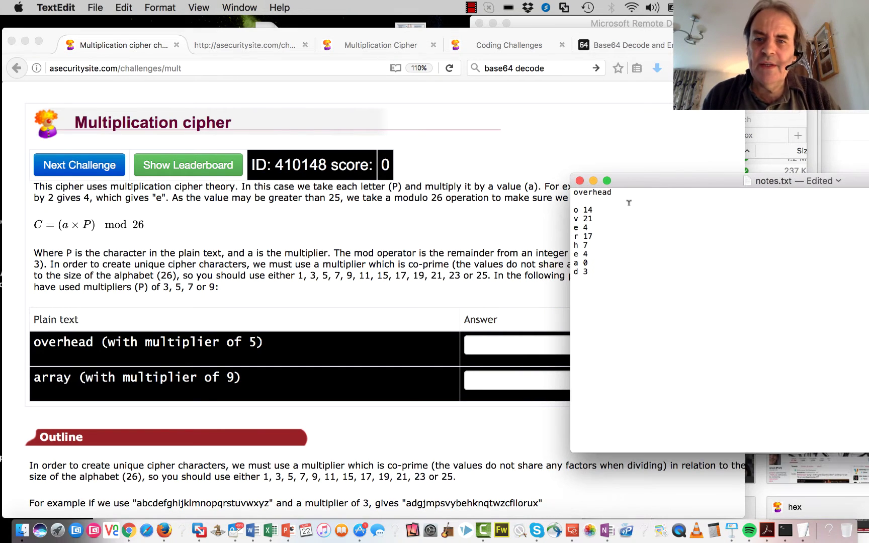
{"action": "left_click", "coordinate": [629, 207]}
{"action": "type", "text": "x"}
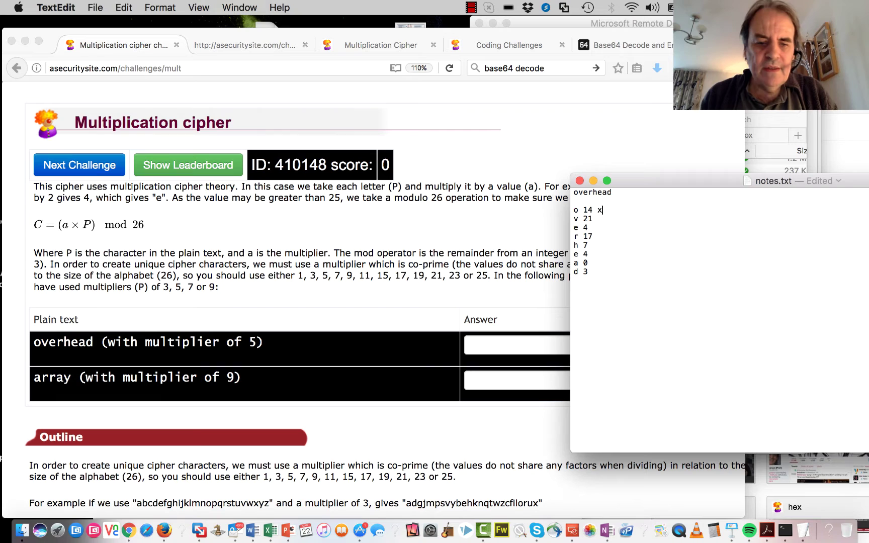
{"action": "type", "text": " 5 mod 2"}
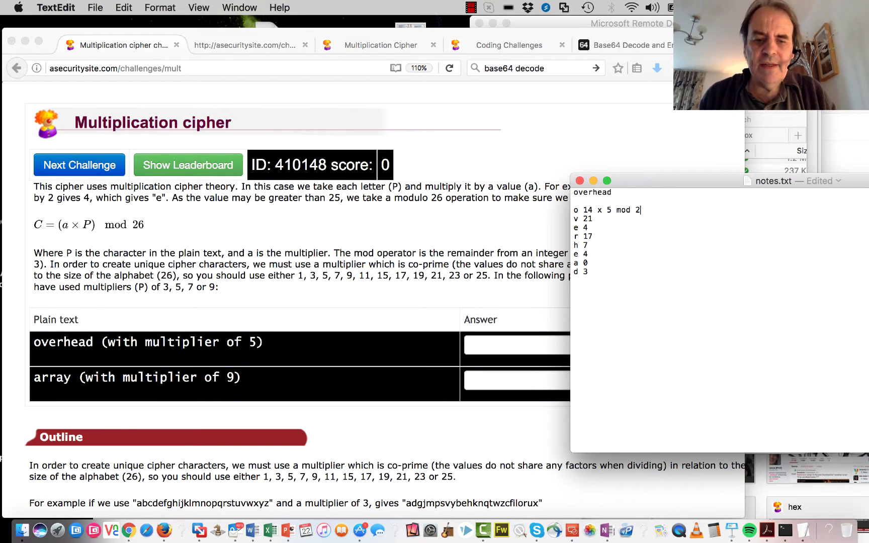
{"action": "type", "text": "6"}
Compute 14 × 5 = 70, then 70 mod 26 = 18, in Calculator.
{"action": "key", "text": "ctrl+Right"}
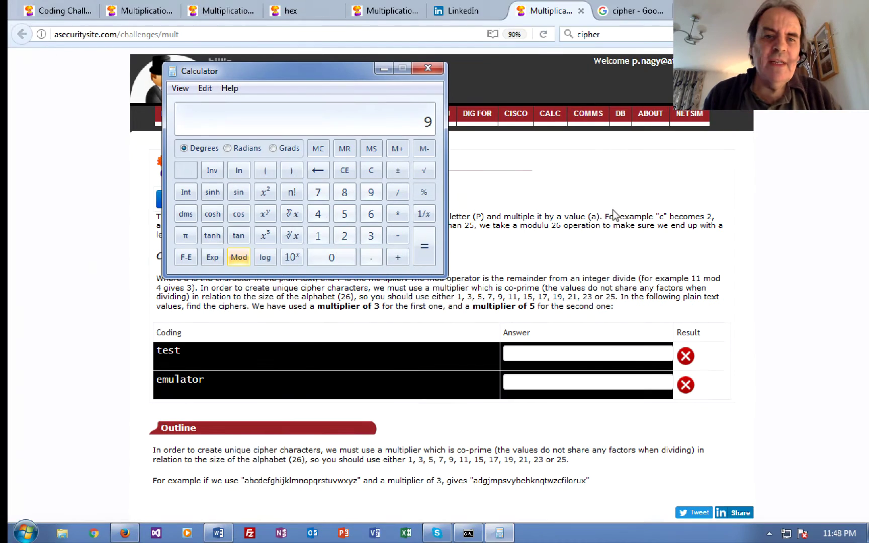
{"action": "left_click", "coordinate": [318, 236]}
{"action": "left_click", "coordinate": [318, 215]}
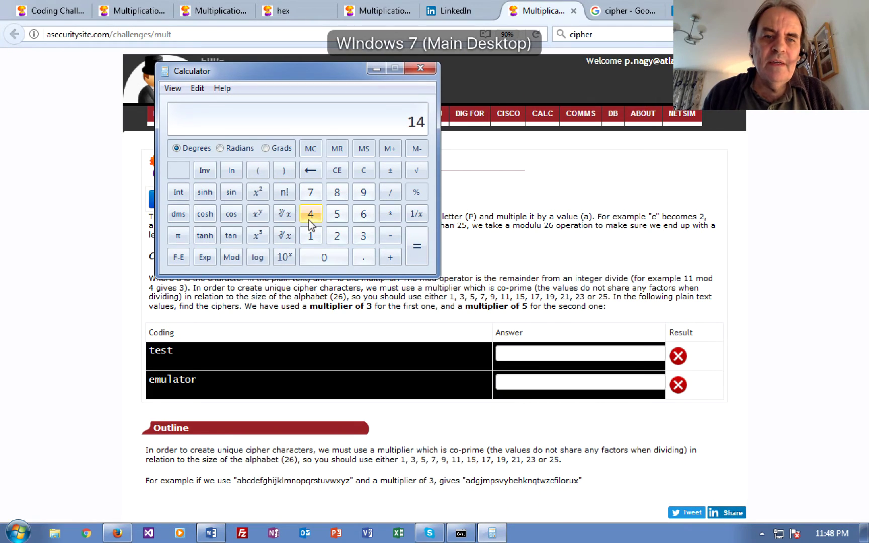
{"action": "left_click", "coordinate": [391, 214]}
{"action": "left_click", "coordinate": [337, 215]}
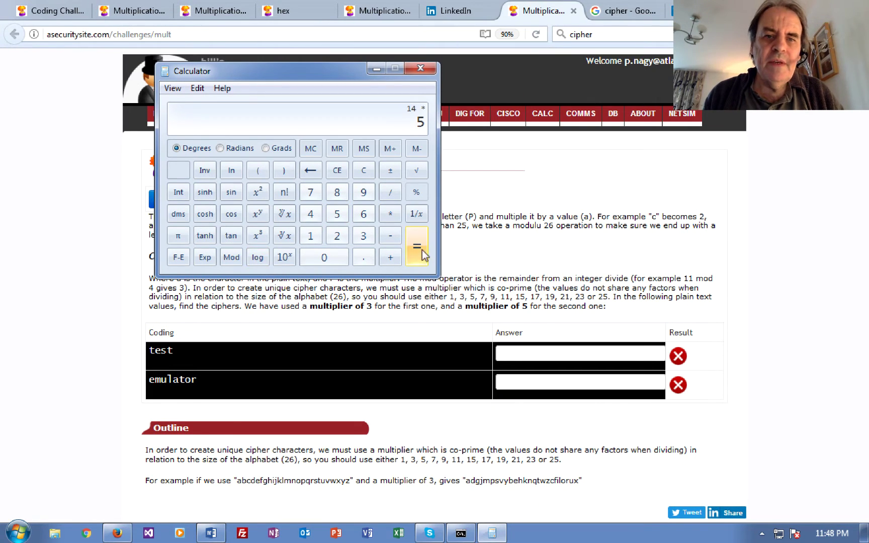
{"action": "left_click", "coordinate": [417, 246]}
{"action": "left_click", "coordinate": [231, 257]}
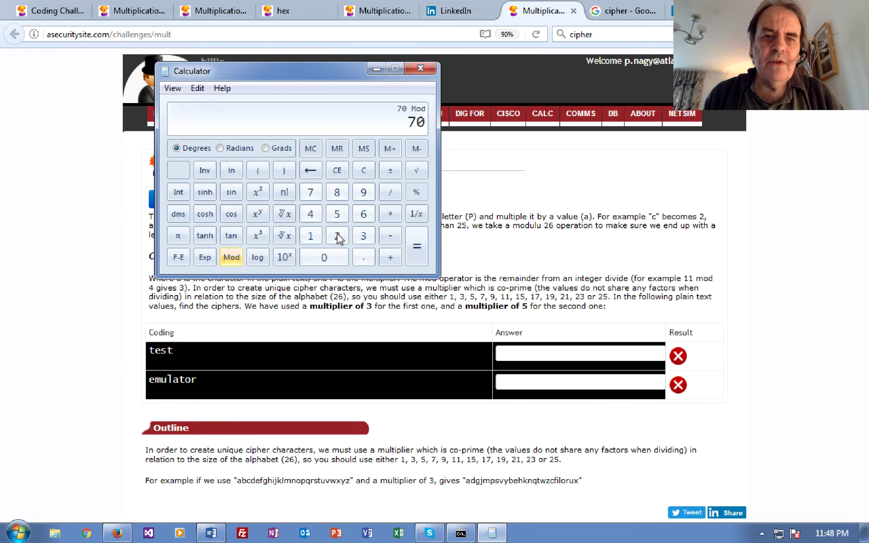
{"action": "left_click", "coordinate": [337, 235]}
{"action": "left_click", "coordinate": [364, 214]}
{"action": "left_click", "coordinate": [418, 247]}
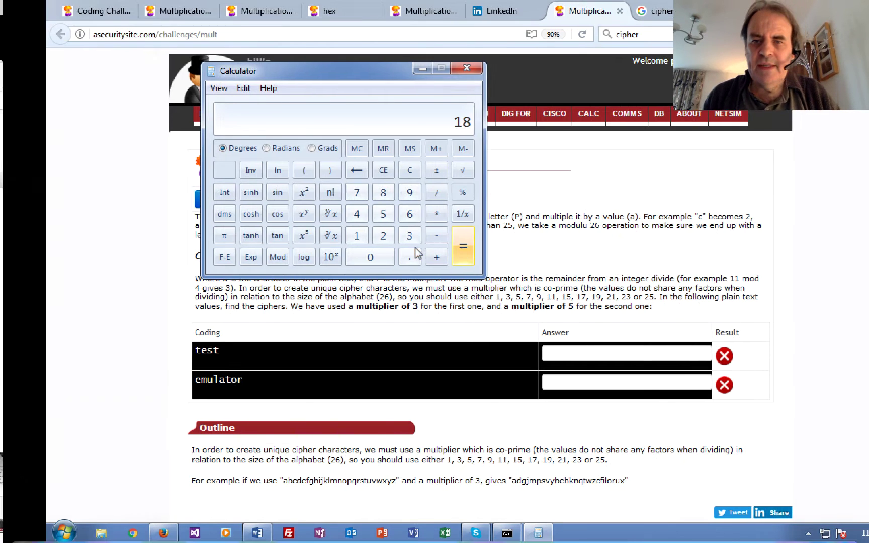
Complete the o line with '= 18' and cipher letter s, checking the letter table.
{"action": "key", "text": "ctrl+Left"}
{"action": "type", "text": "= 1"}
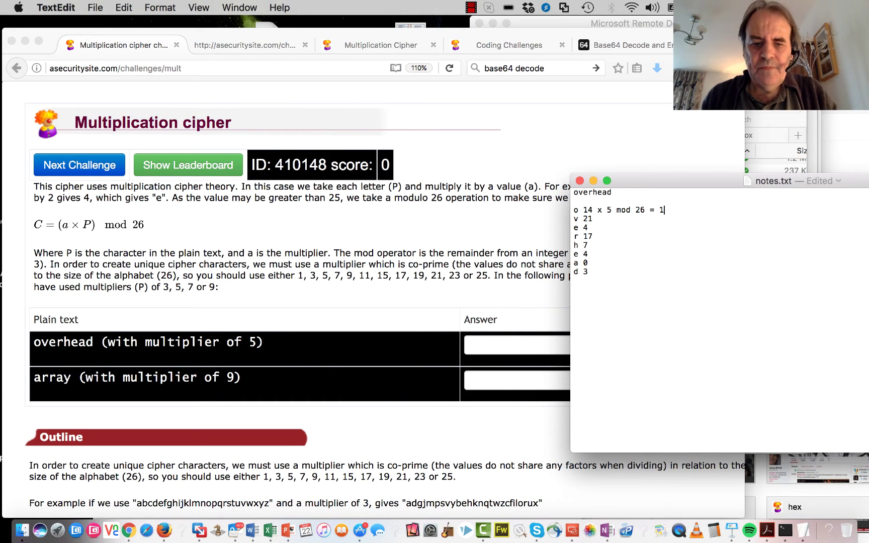
{"action": "type", "text": "8"}
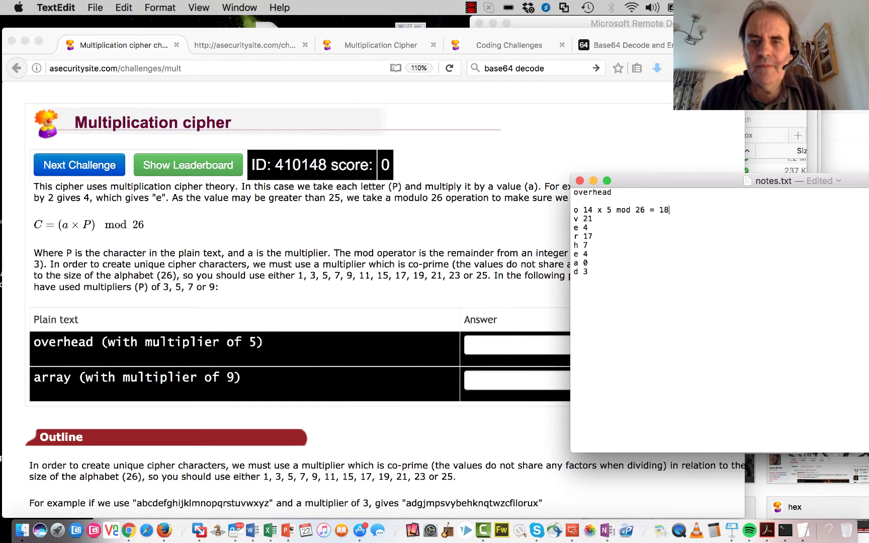
{"action": "left_click", "coordinate": [501, 220]}
{"action": "scroll", "coordinate": [502, 220], "scroll_direction": "down", "scroll_amount": 10}
{"action": "scroll", "coordinate": [502, 225], "scroll_direction": "down", "scroll_amount": 3}
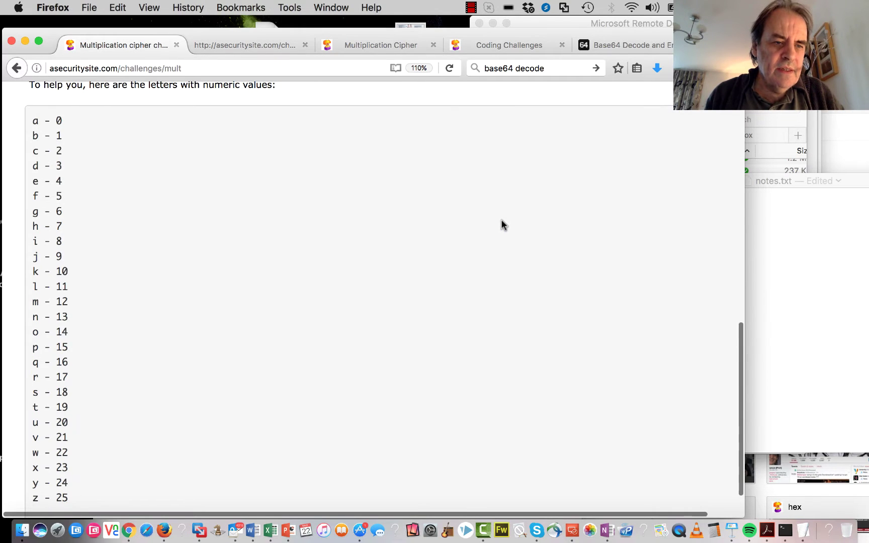
{"action": "left_click", "coordinate": [815, 262]}
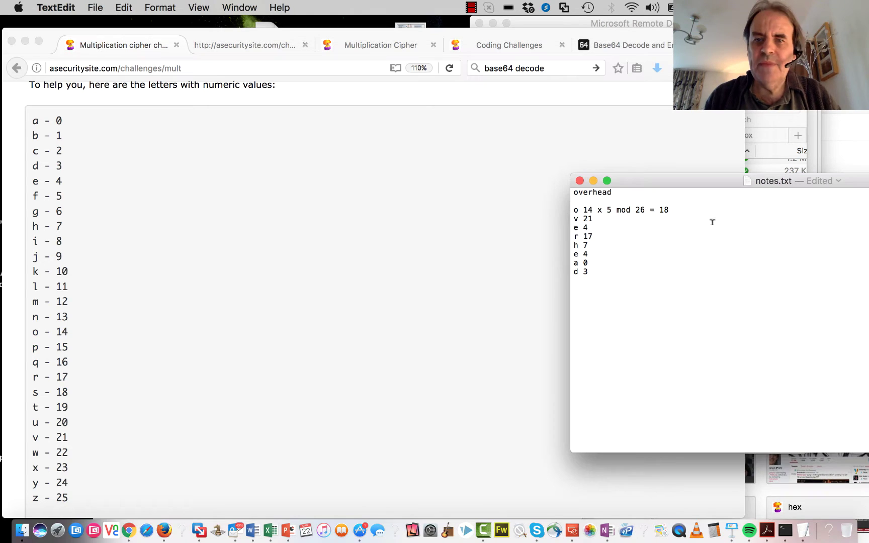
{"action": "type", "text": "s"}
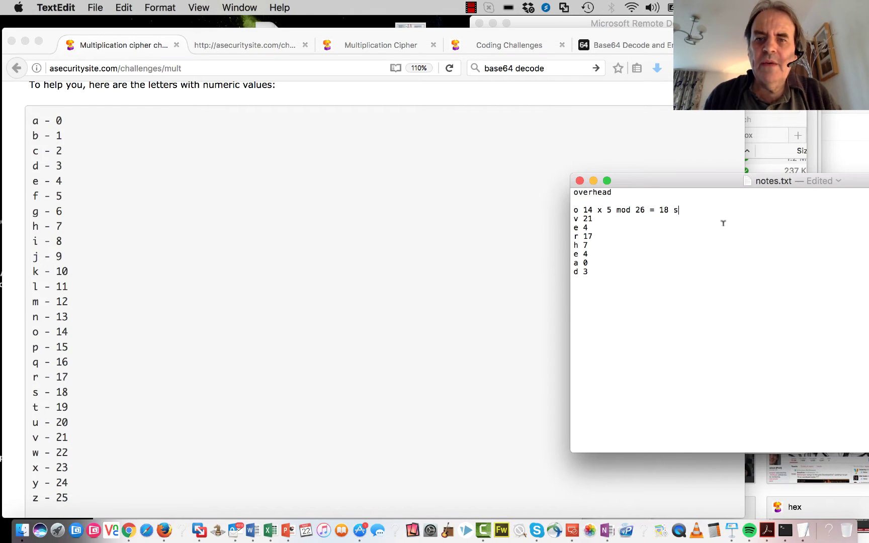
Compute 21*5 = 105, then 105 mod 26 = 1, in Calculator.
{"action": "key", "text": "ctrl+Right"}
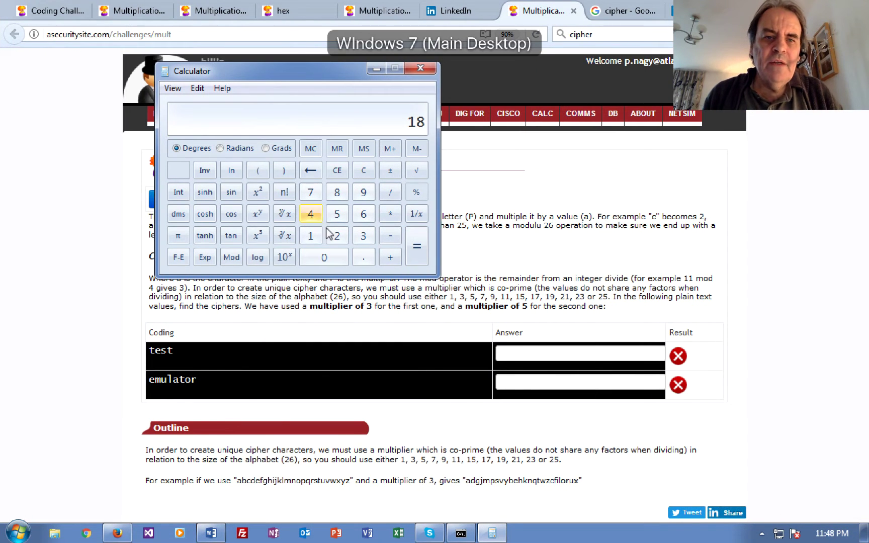
{"action": "type", "text": "21"}
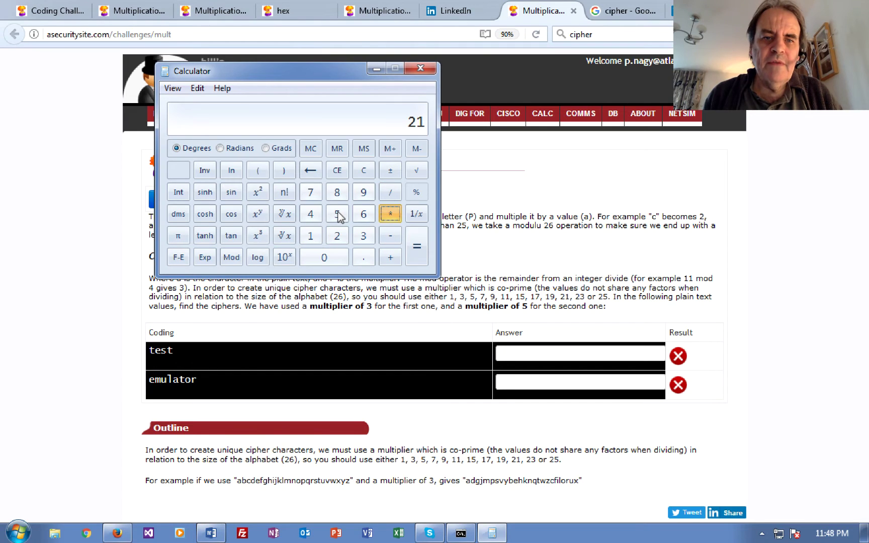
{"action": "type", "text": "*5"}
{"action": "key", "text": "Return"}
{"action": "key", "text": "d"}
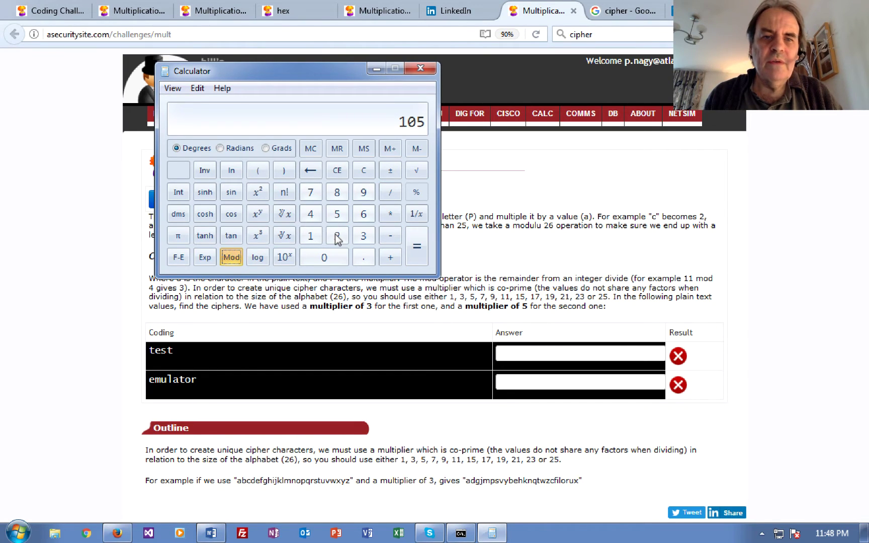
{"action": "left_click", "coordinate": [336, 237]}
{"action": "type", "text": "6"}
{"action": "left_click", "coordinate": [425, 257]}
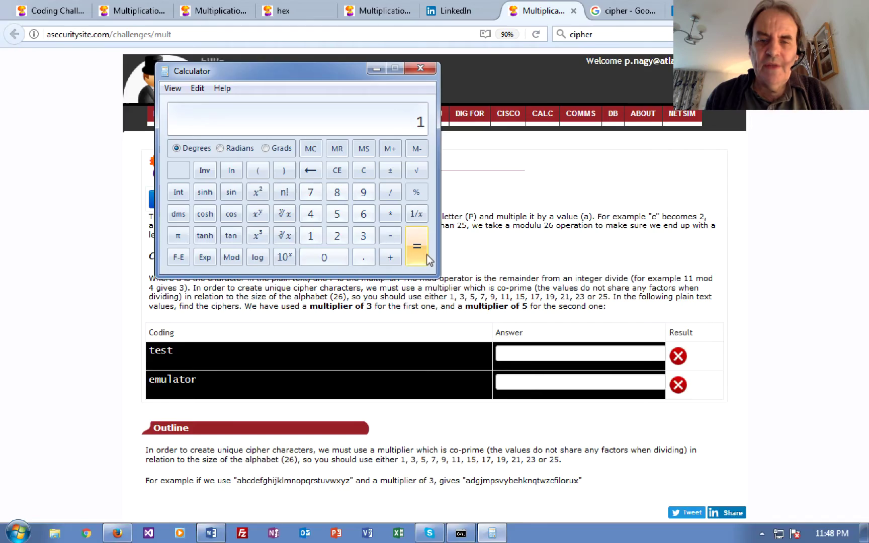
Note '-> 1' on the v line and 20 on the e line of the notes.
{"action": "key", "text": "ctrl+Left"}
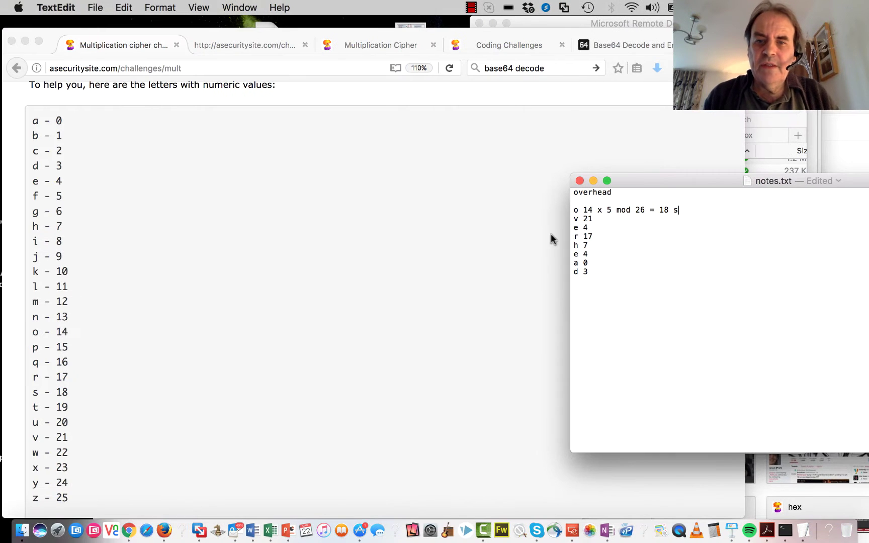
{"action": "key", "text": "Down"}
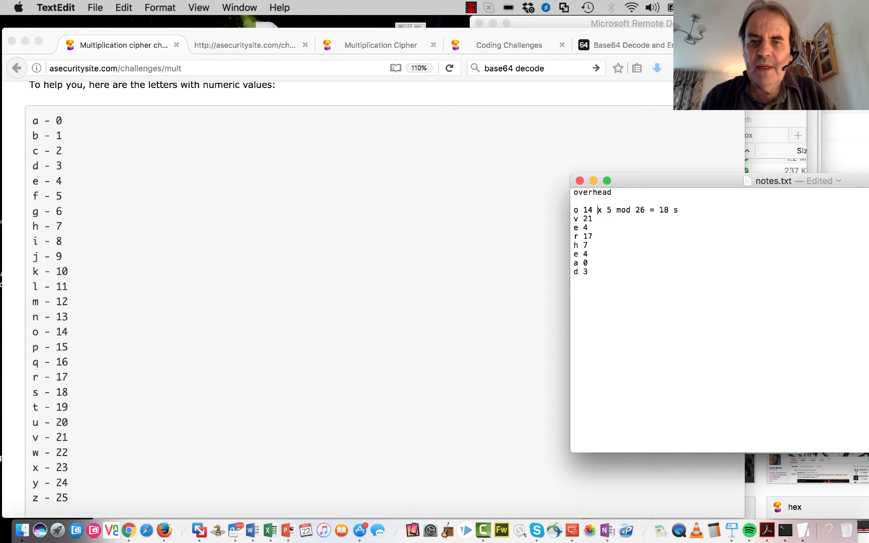
{"action": "type", "text": "-> 1 b"}
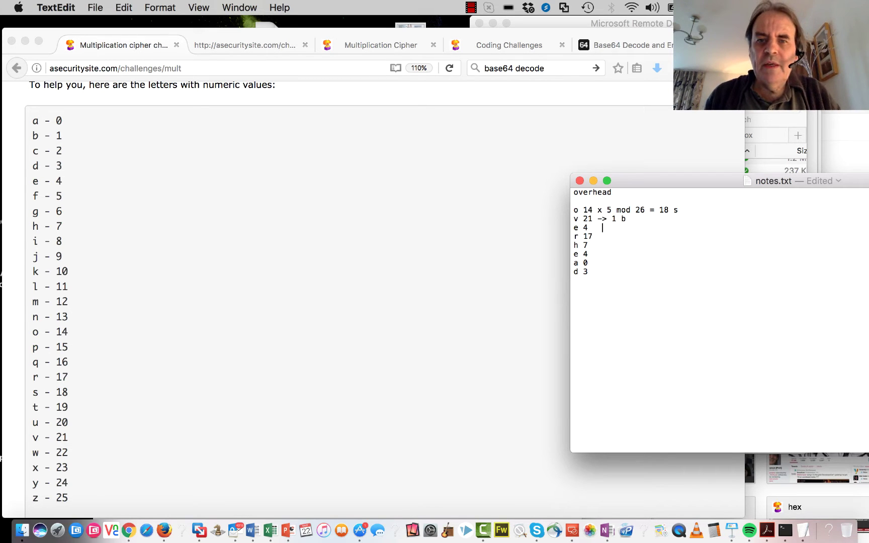
{"action": "key", "text": "ctrl+Right"}
{"action": "key", "text": "ctrl+Left"}
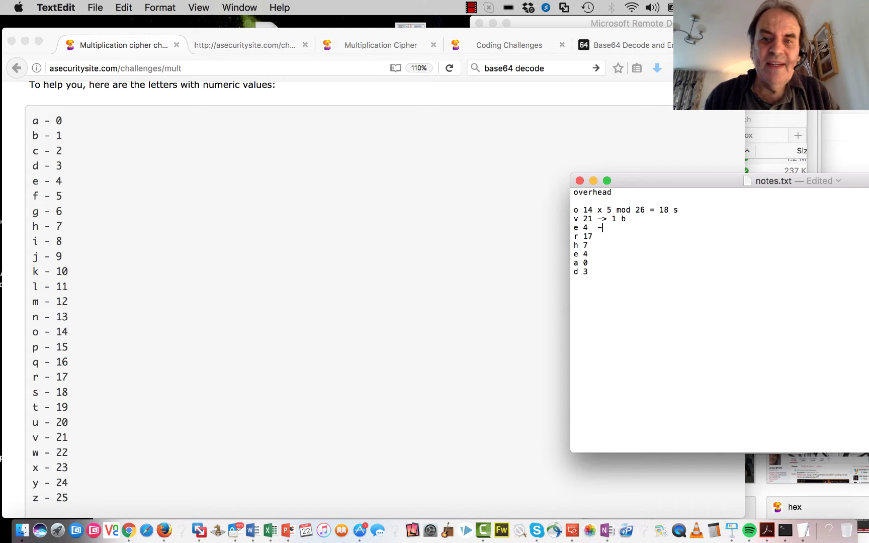
{"action": "type", "text": "20 u"}
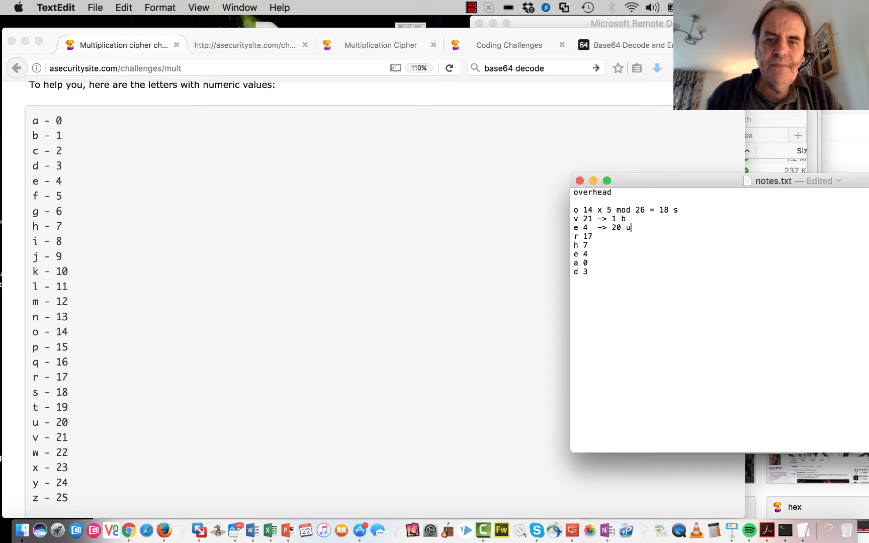
{"action": "key", "text": "super+Tab"}
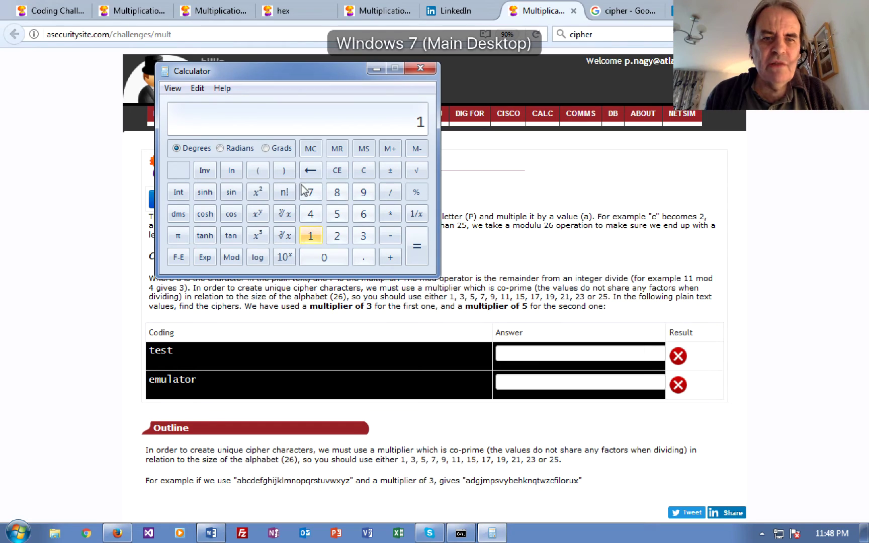
Compute 17 × 17 = 289, then 289 mod 26 = 3, in Calculator.
{"action": "left_click", "coordinate": [320, 196]}
{"action": "left_click", "coordinate": [393, 217]}
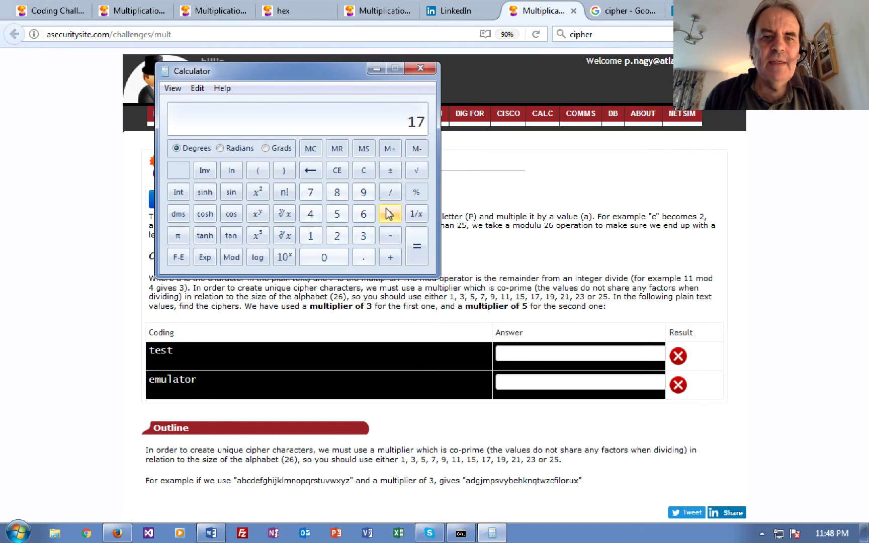
{"action": "left_click", "coordinate": [417, 247]}
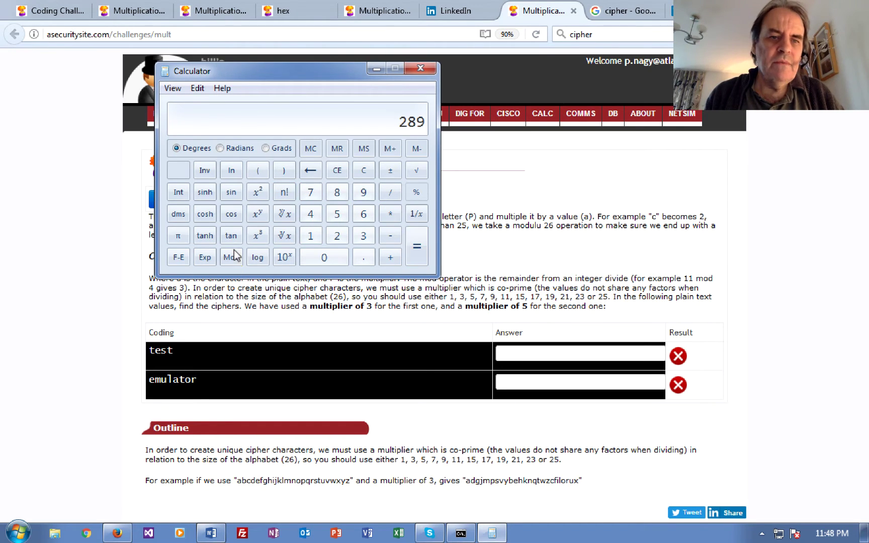
{"action": "left_click", "coordinate": [231, 257]}
{"action": "left_click", "coordinate": [337, 236]}
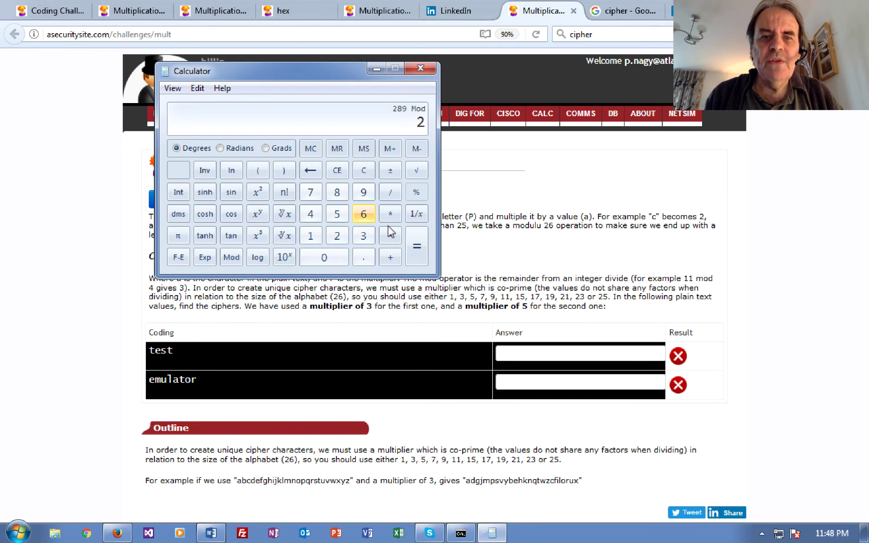
{"action": "left_click", "coordinate": [364, 214]}
{"action": "left_click", "coordinate": [418, 251]}
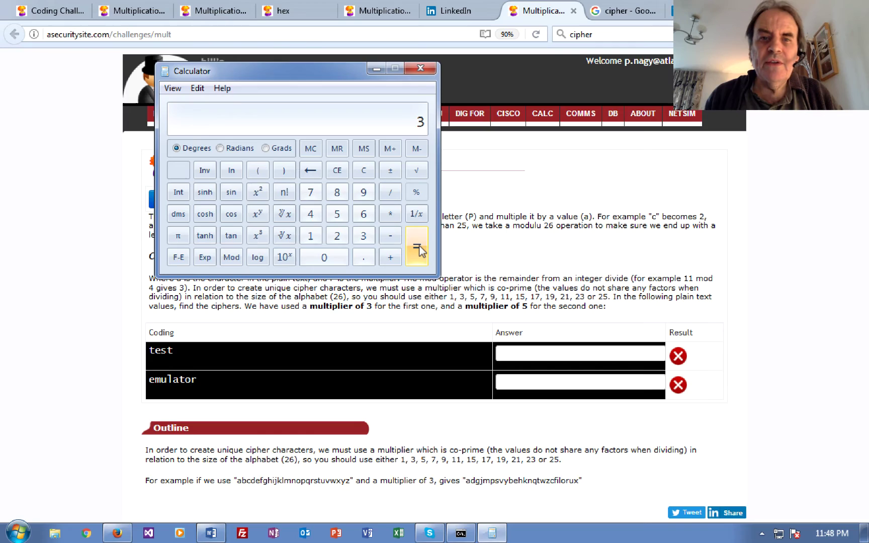
{"action": "key", "text": "ctrl+Left"}
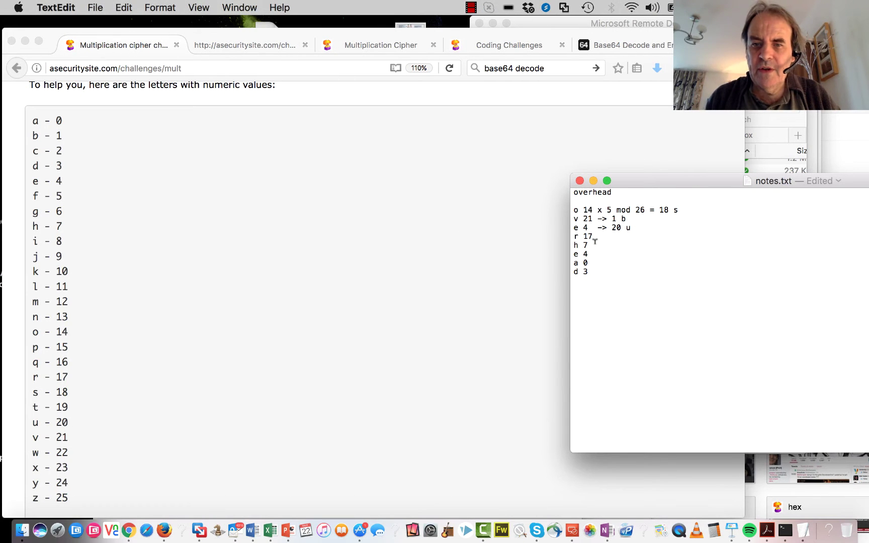
Add '-> 3' to the r 17 line, then delete the mistaken 3.
{"action": "key", "text": "ctrl+Right"}
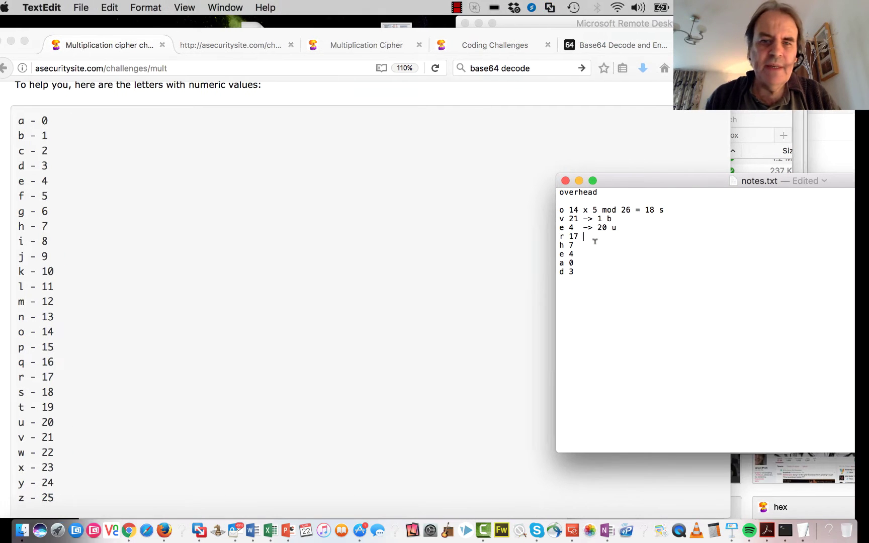
{"action": "key", "text": "ctrl+Left"}
{"action": "type", "text": "-> "}
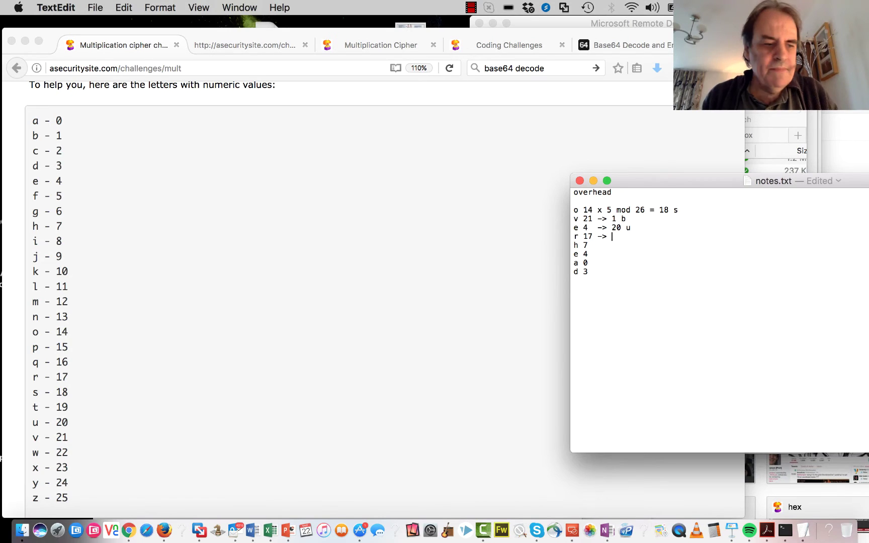
{"action": "type", "text": "3"}
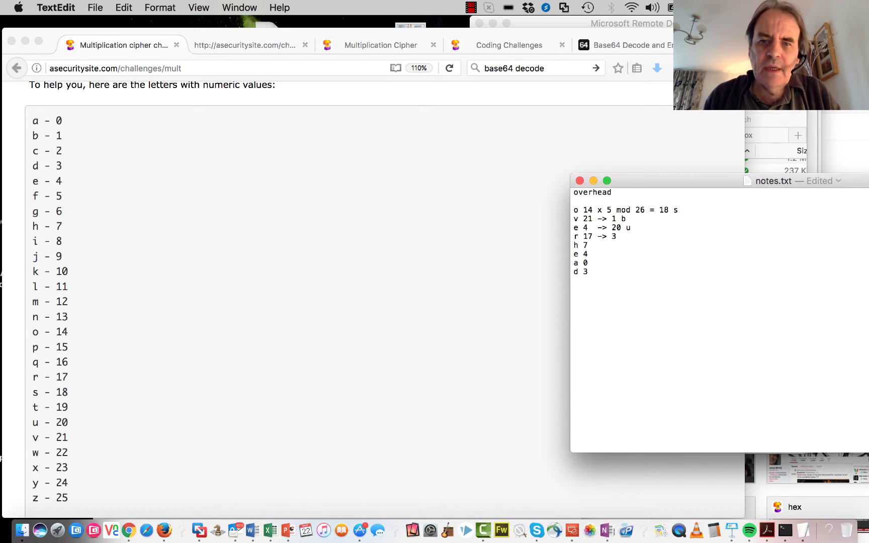
{"action": "key", "text": "BackSpace"}
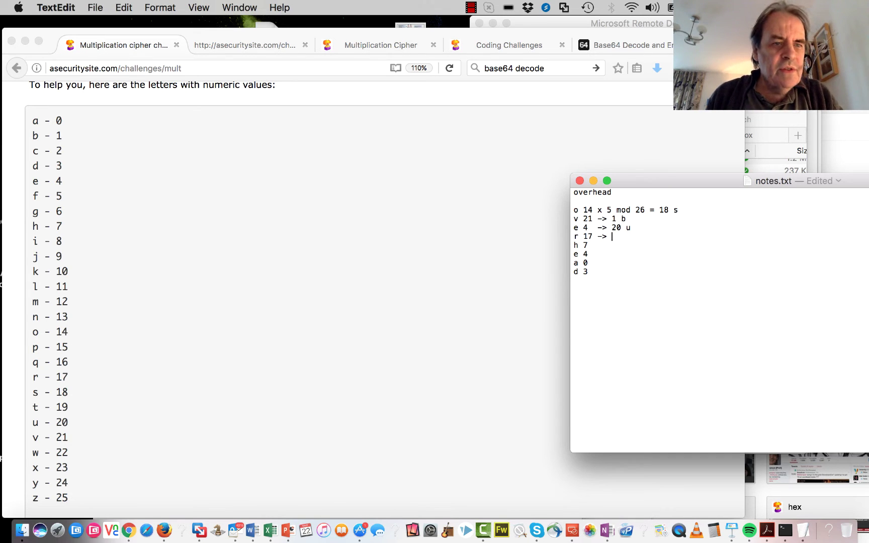
{"action": "key", "text": "super+Tab"}
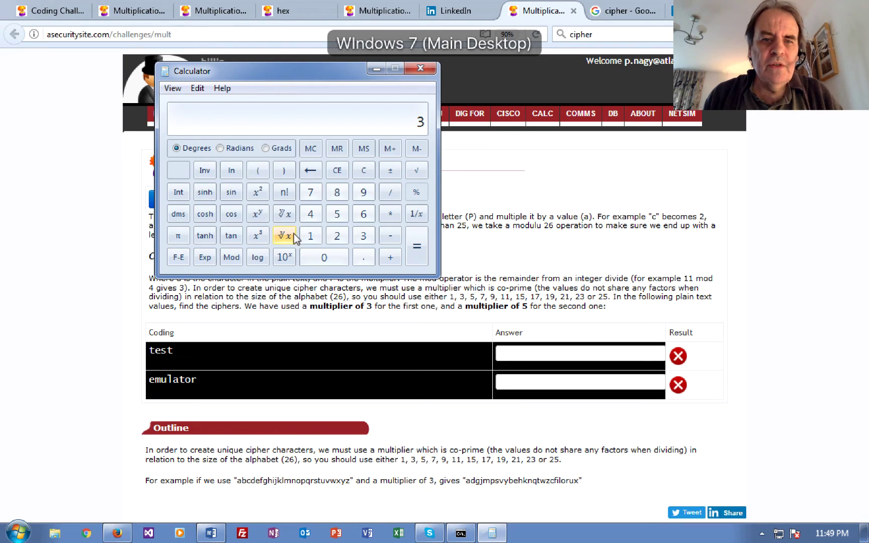
Compute 17 × 5 = 85, then 85 mod 26 = 7, for the letter r.
{"action": "left_click", "coordinate": [311, 235]}
{"action": "left_click", "coordinate": [308, 192]}
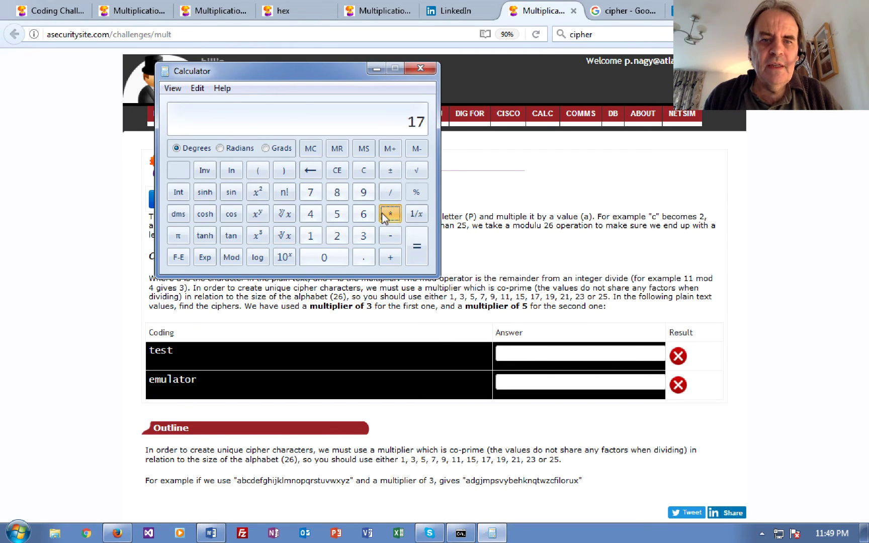
{"action": "left_click", "coordinate": [391, 214]}
{"action": "left_click", "coordinate": [337, 215]}
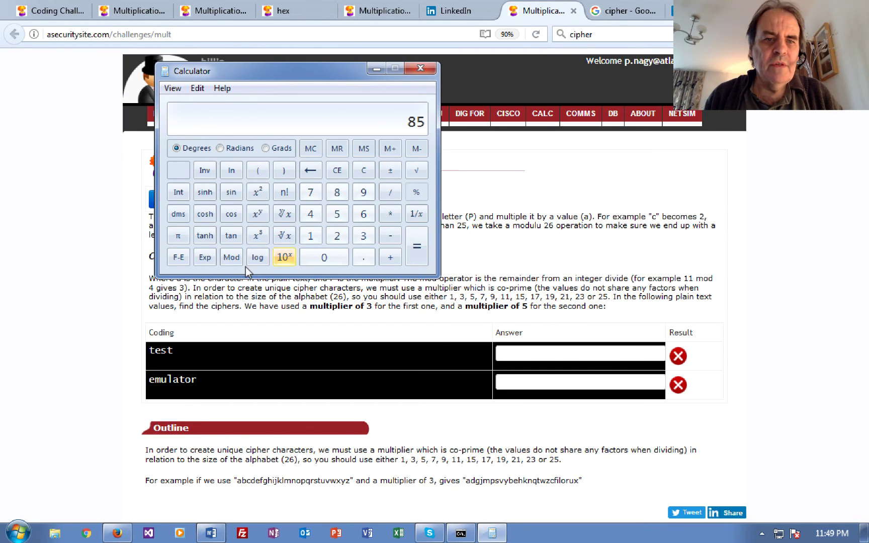
{"action": "left_click", "coordinate": [231, 258]}
{"action": "left_click", "coordinate": [349, 237]}
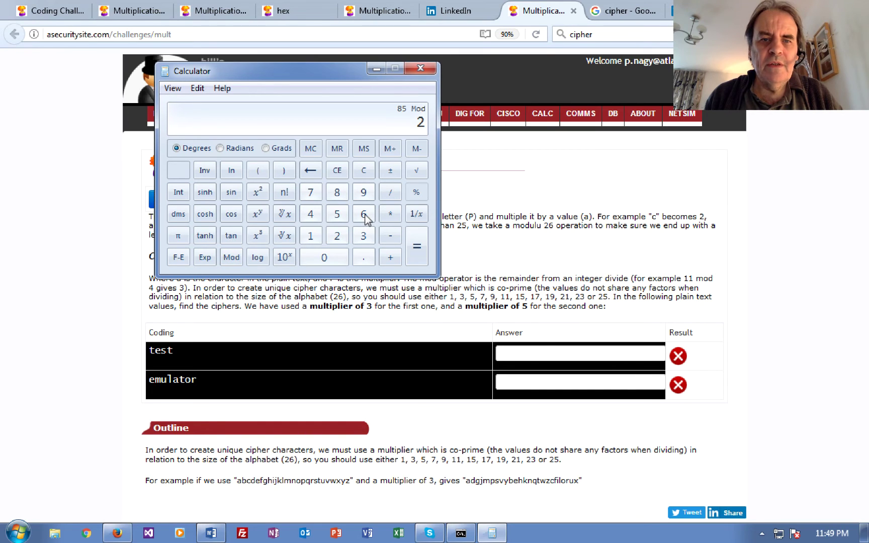
{"action": "left_click", "coordinate": [364, 216]}
{"action": "left_click", "coordinate": [418, 250]}
{"action": "key", "text": "ctrl+Left"}
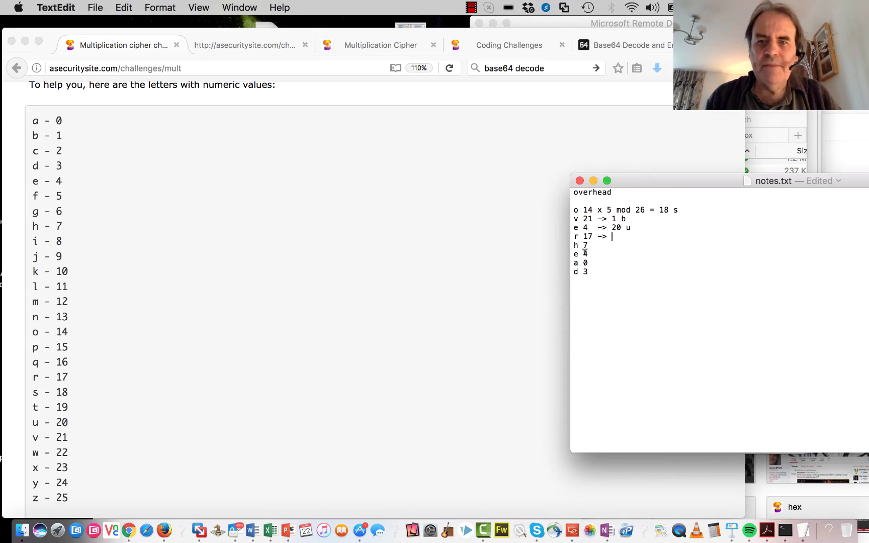
Enter '7 h' for r and remove a stray 9 typed after the h 7 line.
{"action": "type", "text": "7 "}
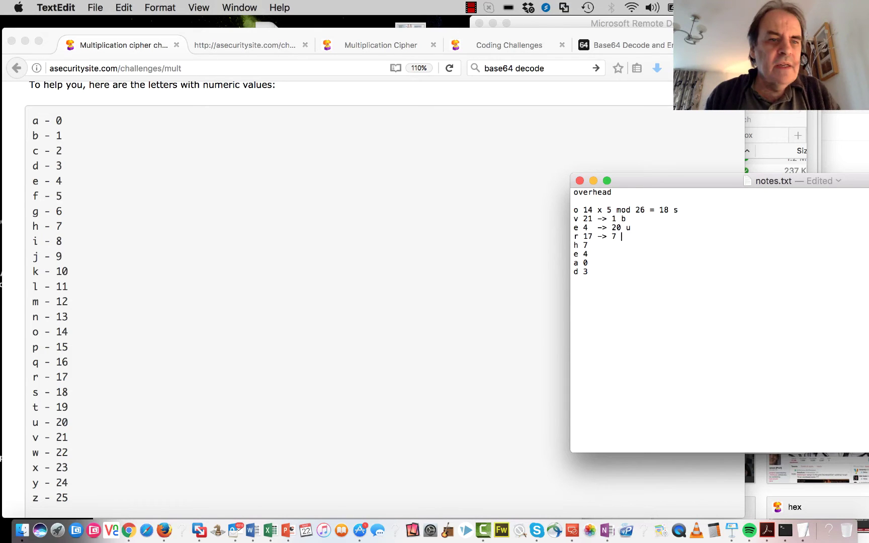
{"action": "type", "text": "h"}
{"action": "left_click", "coordinate": [598, 248]}
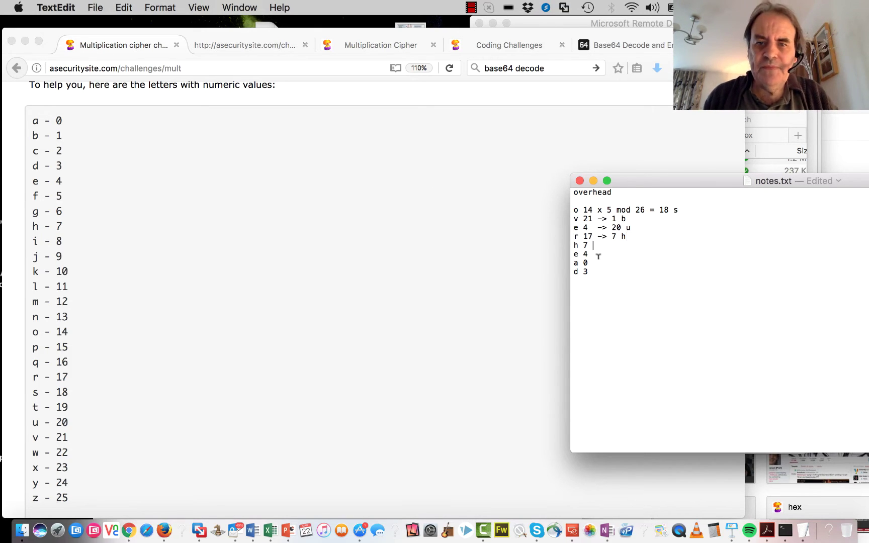
{"action": "key", "text": "ctrl+Right"}
{"action": "key", "text": "ctrl+Left"}
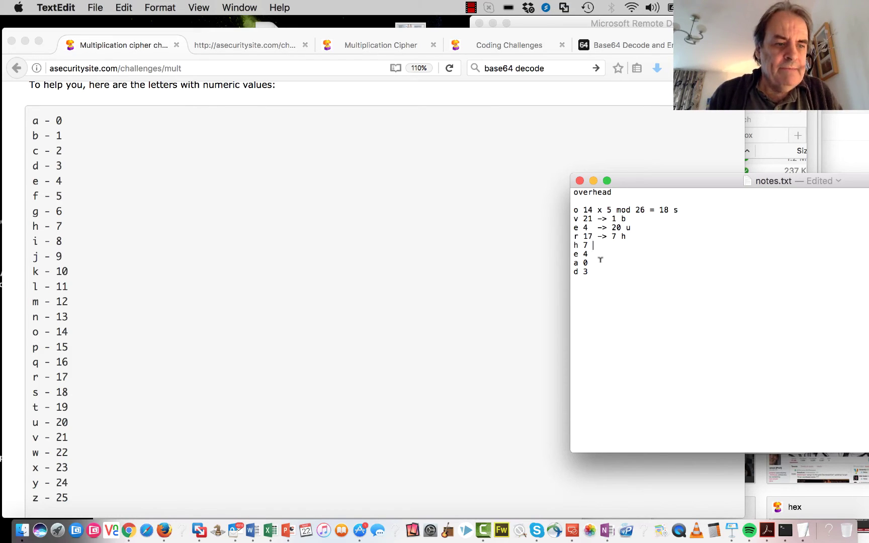
{"action": "type", "text": "9"}
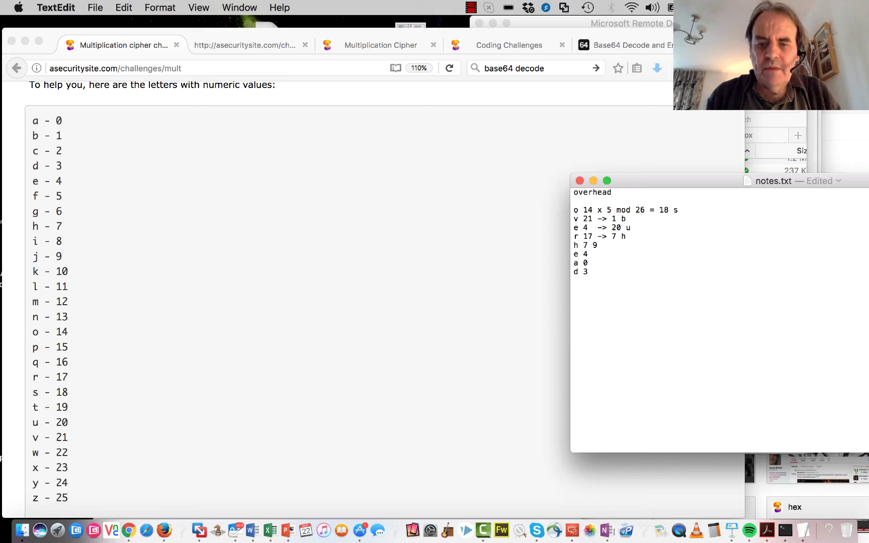
{"action": "key", "text": "BackSpace"}
{"action": "key", "text": "BackSpace"}
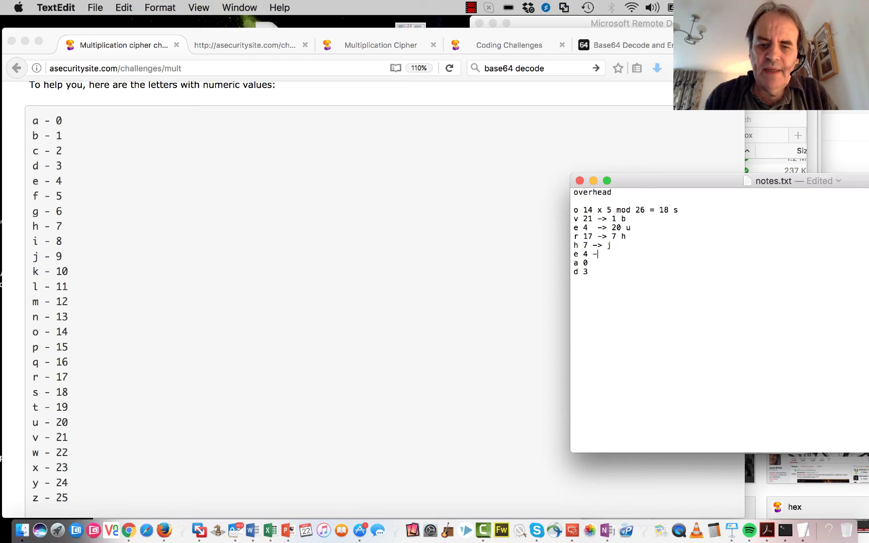
Add the remaining mappings (20 u, a 0 -> a, 15 p) and start the ciphertext sbuhjusp below.
{"action": "type", "text": "> 20 u a 0  -"}
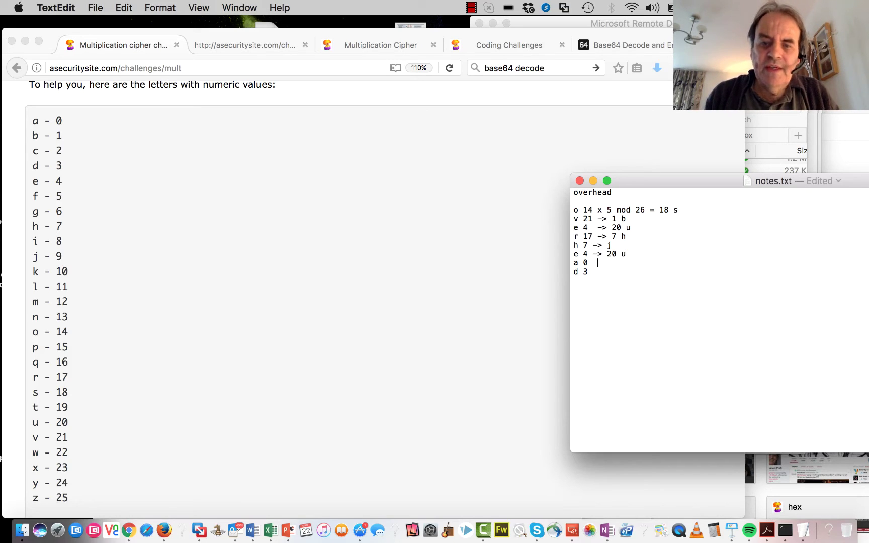
{"action": "type", "text": "> "}
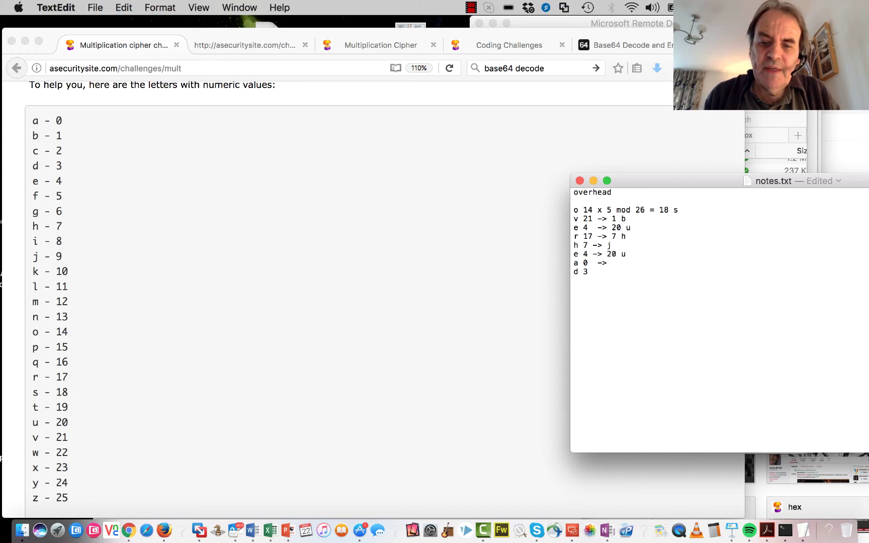
{"action": "type", "text": "a"}
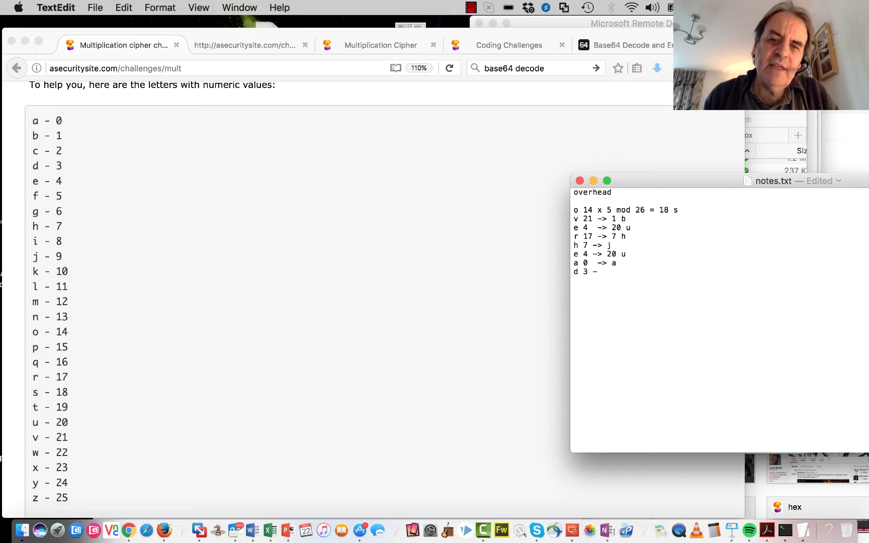
{"action": "type", "text": "15"}
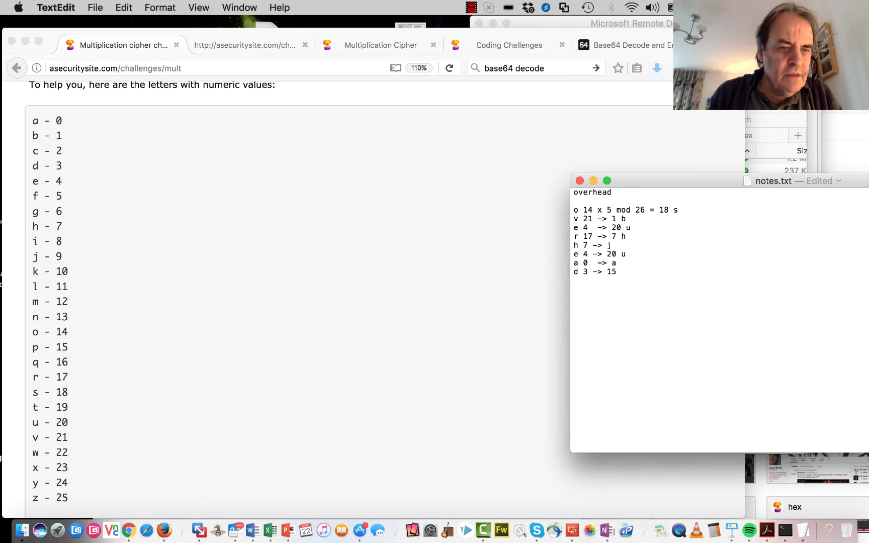
{"action": "type", "text": " p"}
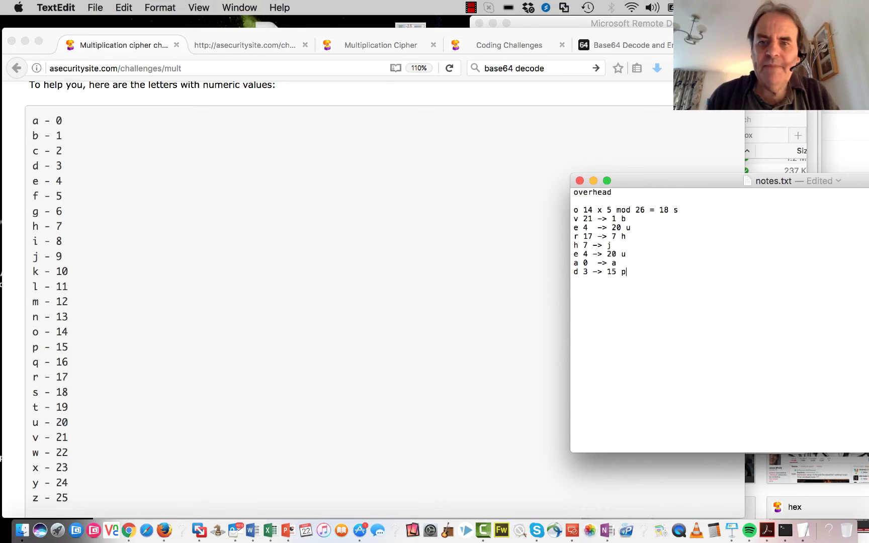
{"action": "key", "text": "Return"}
{"action": "type", "text": "sb"}
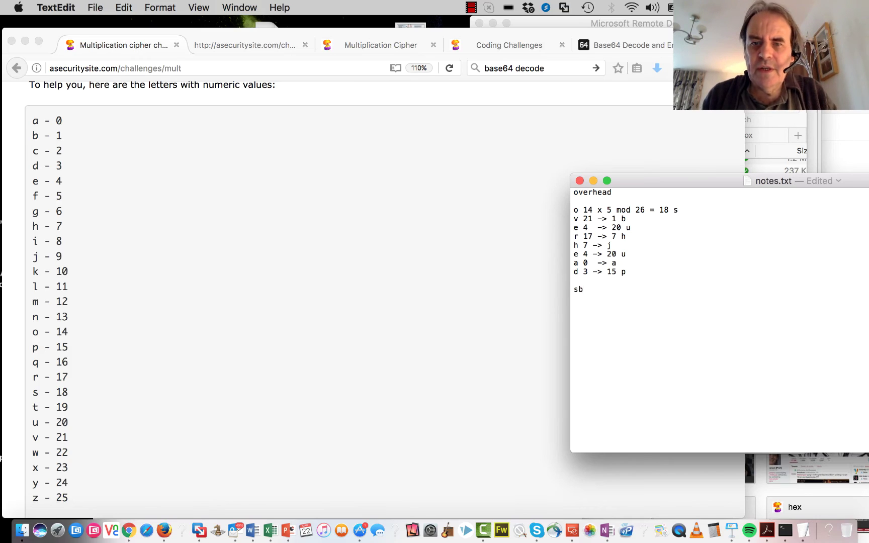
{"action": "type", "text": "uh"}
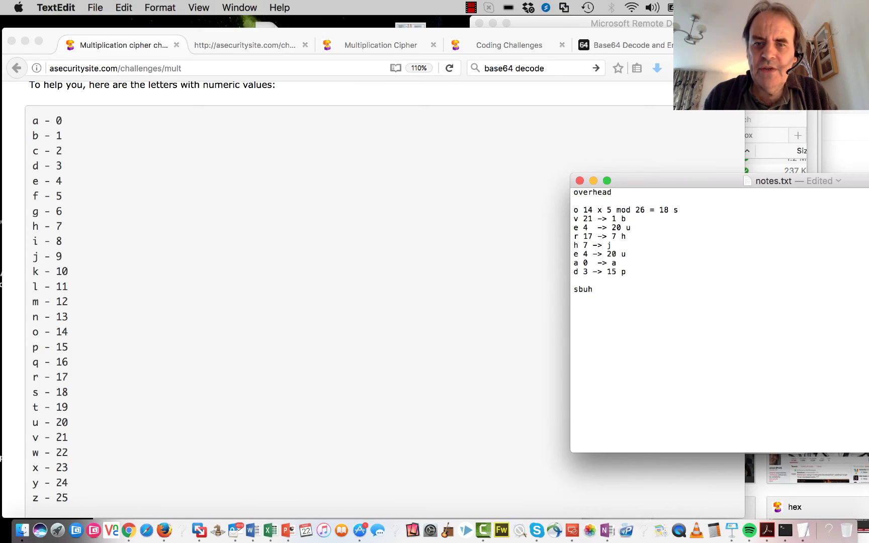
{"action": "type", "text": "jusp"}
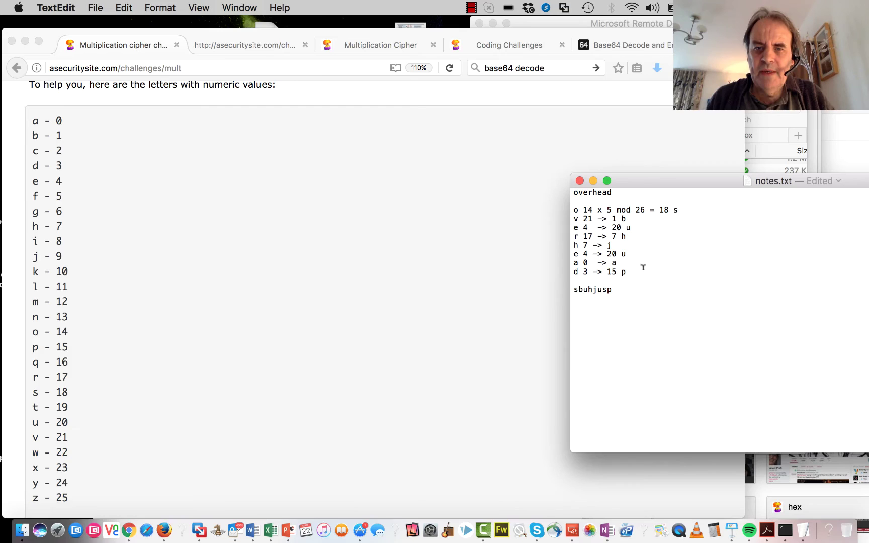
Select the ciphertext sbuhjusp and return to the Multiplication cipher challenge tab in Firefox.
{"action": "left_click_drag", "start_coordinate": [612, 291], "coordinate": [564, 284]}
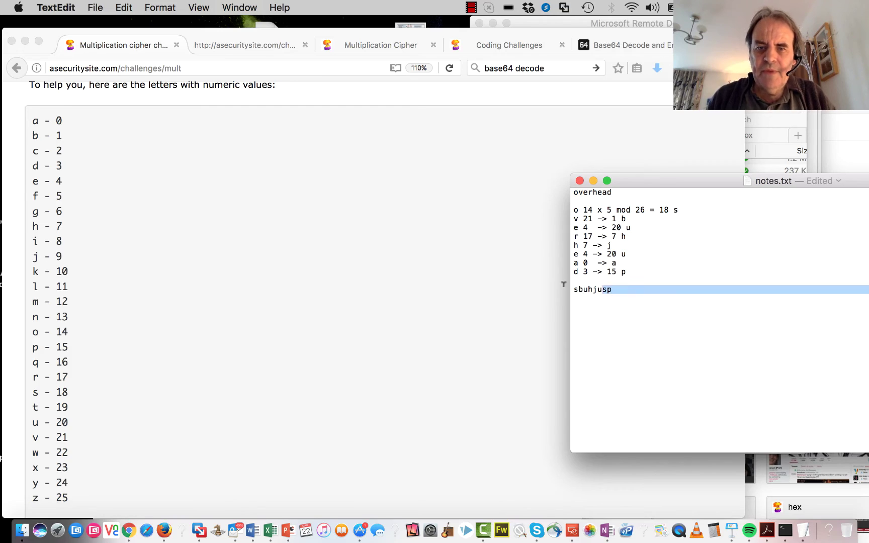
{"action": "double_click", "coordinate": [593, 289]}
{"action": "key", "text": "super+c"}
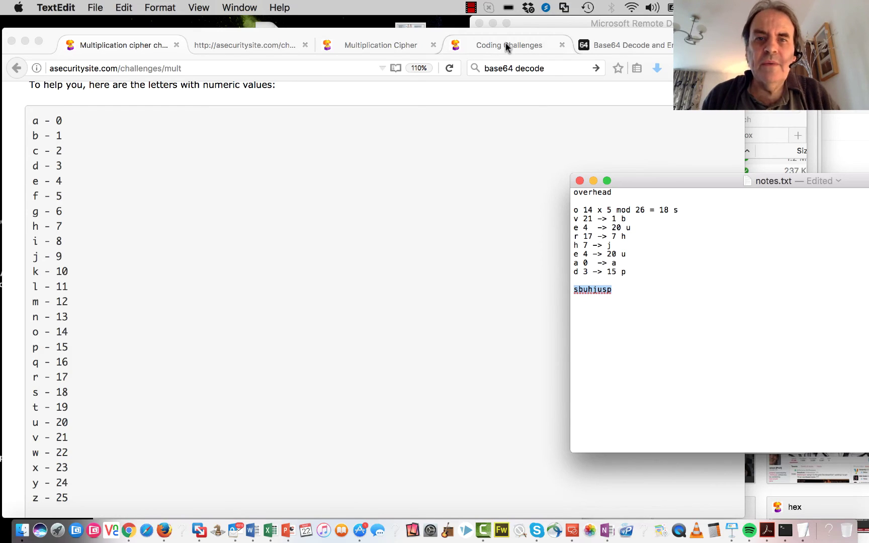
{"action": "left_click", "coordinate": [382, 44]}
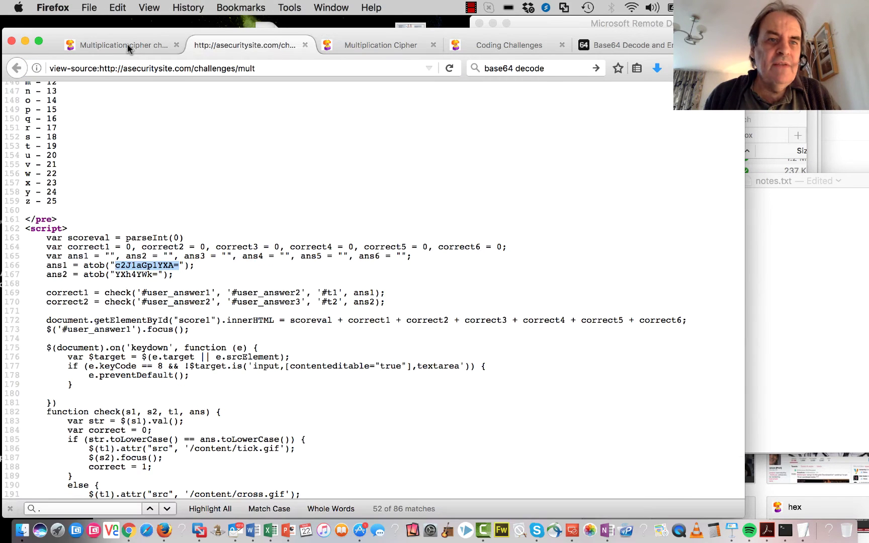
{"action": "left_click", "coordinate": [128, 45]}
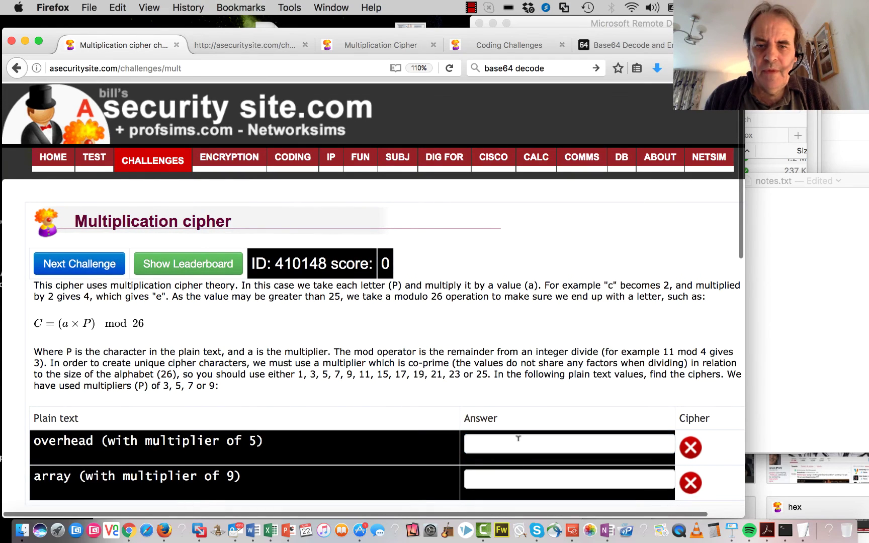
Paste the enciphered text into the overhead answer box and compare it against notes.txt.
{"action": "left_click", "coordinate": [518, 439]}
{"action": "key", "text": "super+v"}
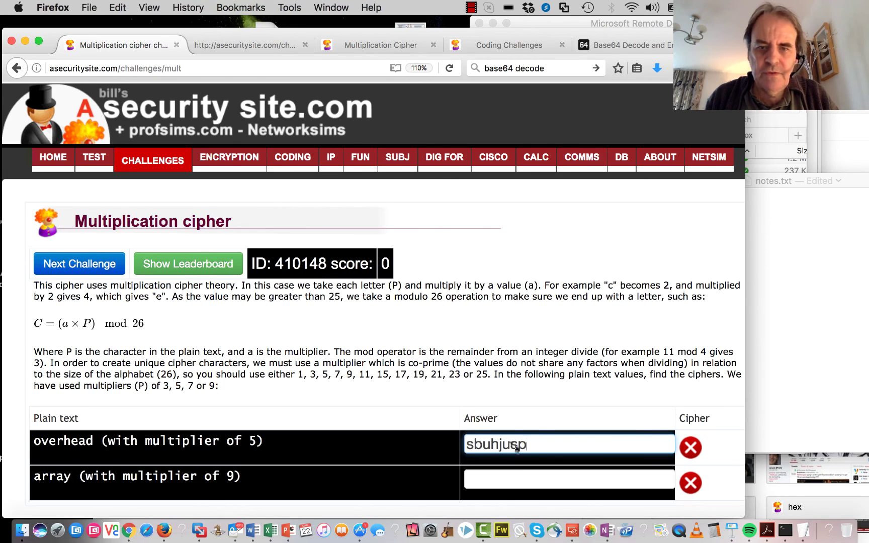
{"action": "left_click", "coordinate": [833, 376]}
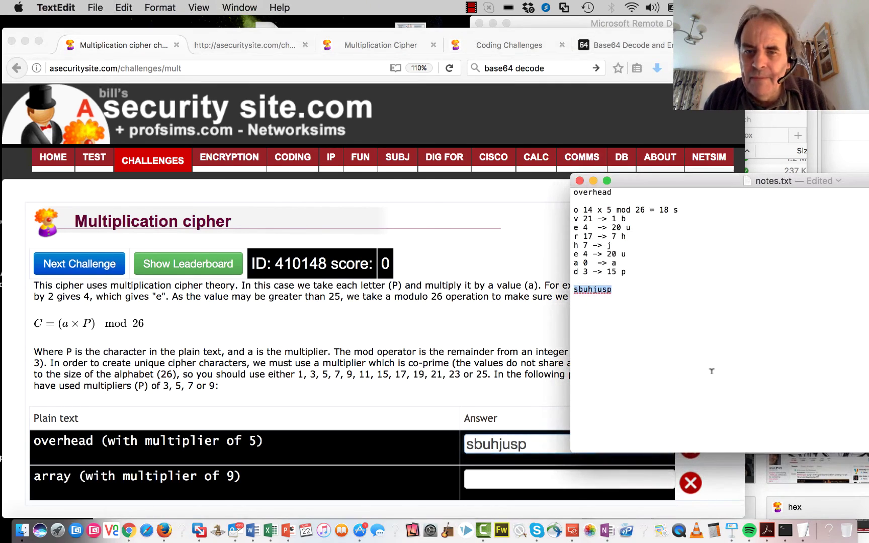
Replace the final s before p with a so the overhead answer reads sbuhjuap.
{"action": "left_click", "coordinate": [519, 444]}
{"action": "key", "text": "BackSpace"}
{"action": "type", "text": "a"}
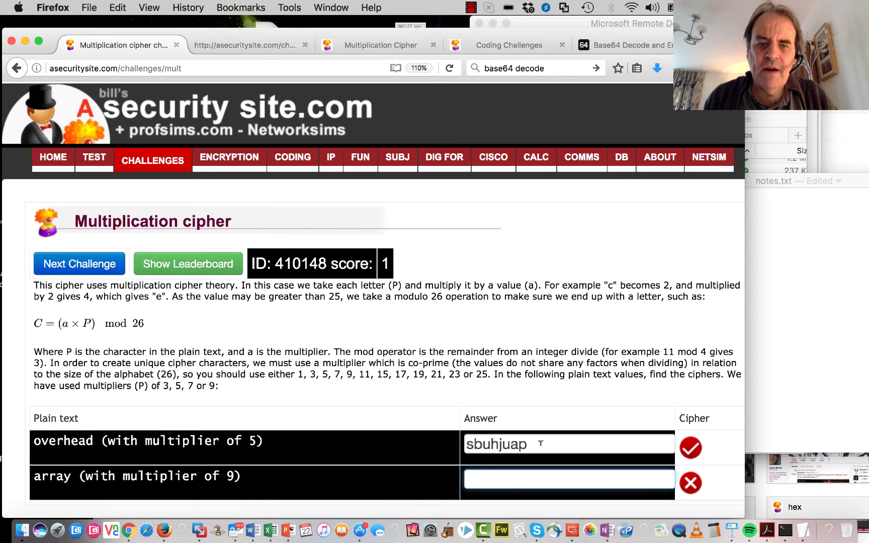
{"action": "left_click", "coordinate": [544, 444]}
{"action": "scroll", "coordinate": [529, 416], "scroll_direction": "down", "scroll_amount": 3}
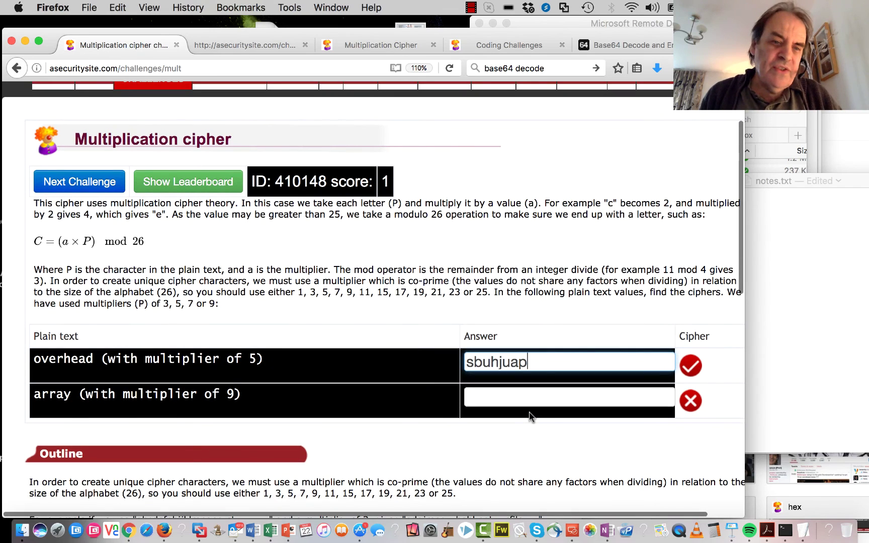
{"action": "scroll", "coordinate": [530, 416], "scroll_direction": "up", "scroll_amount": 1}
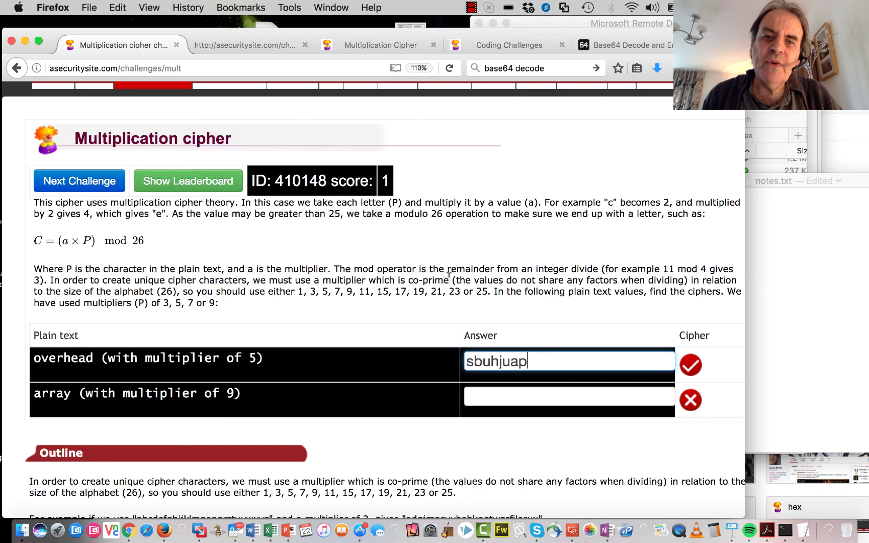
{"action": "left_click_drag", "start_coordinate": [449, 280], "coordinate": [408, 281]}
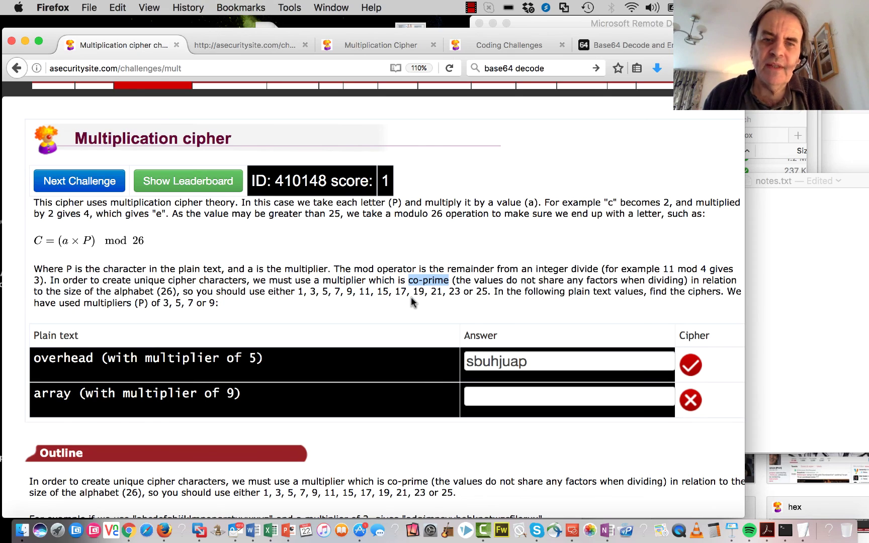